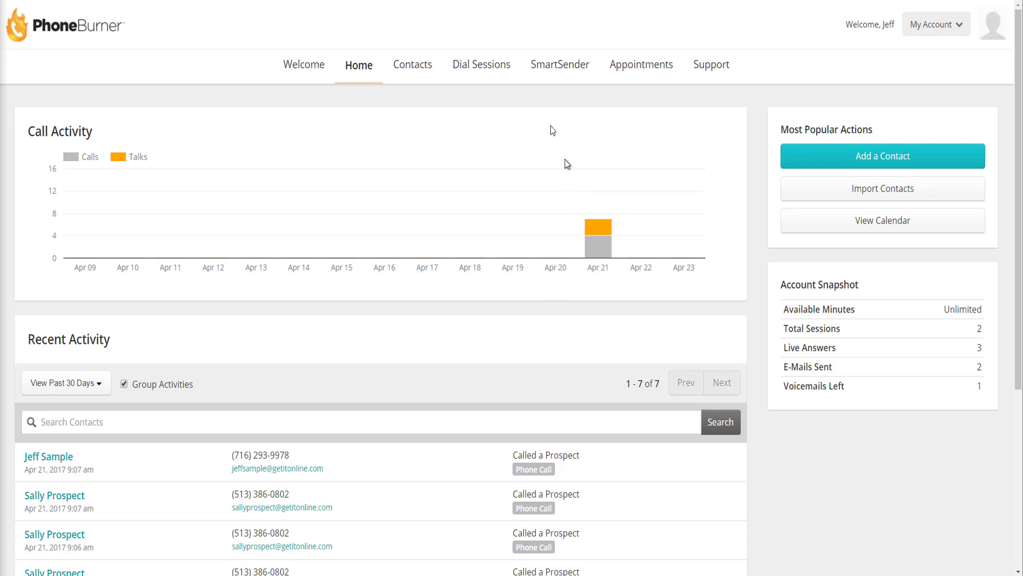
- Open the Dispositions page in the dial session settings
left_click(489, 67)
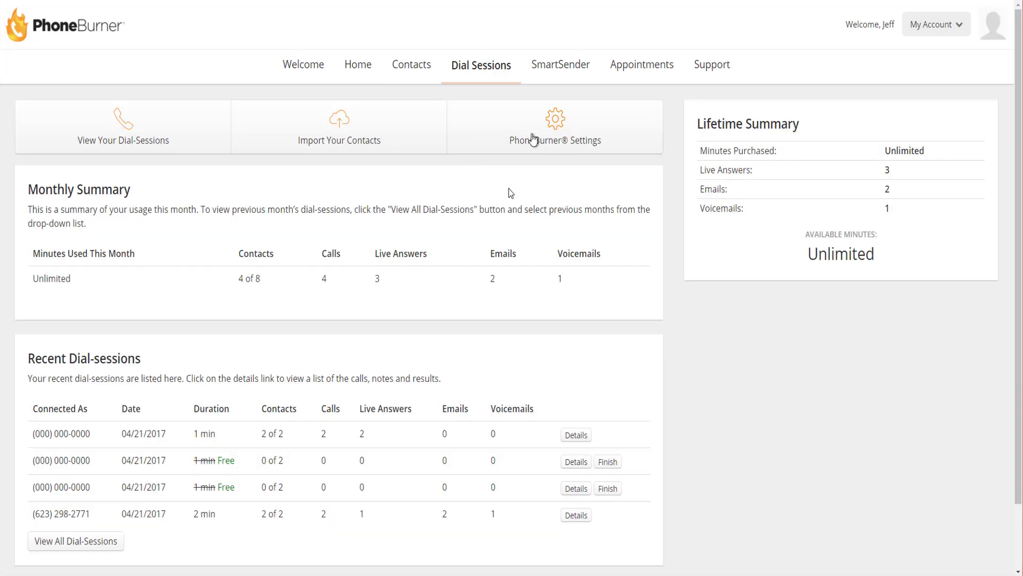
left_click(561, 136)
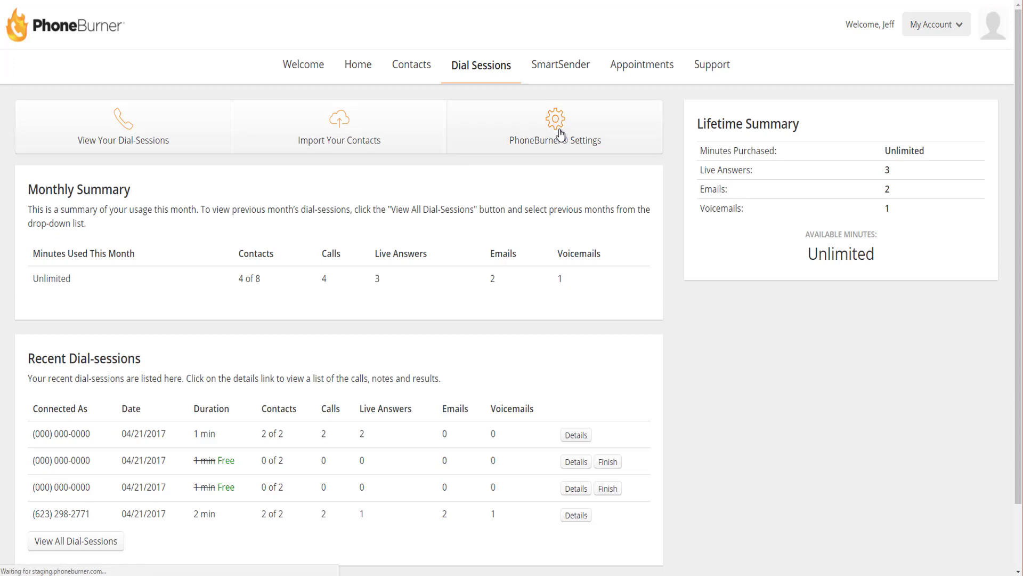
left_click(322, 227)
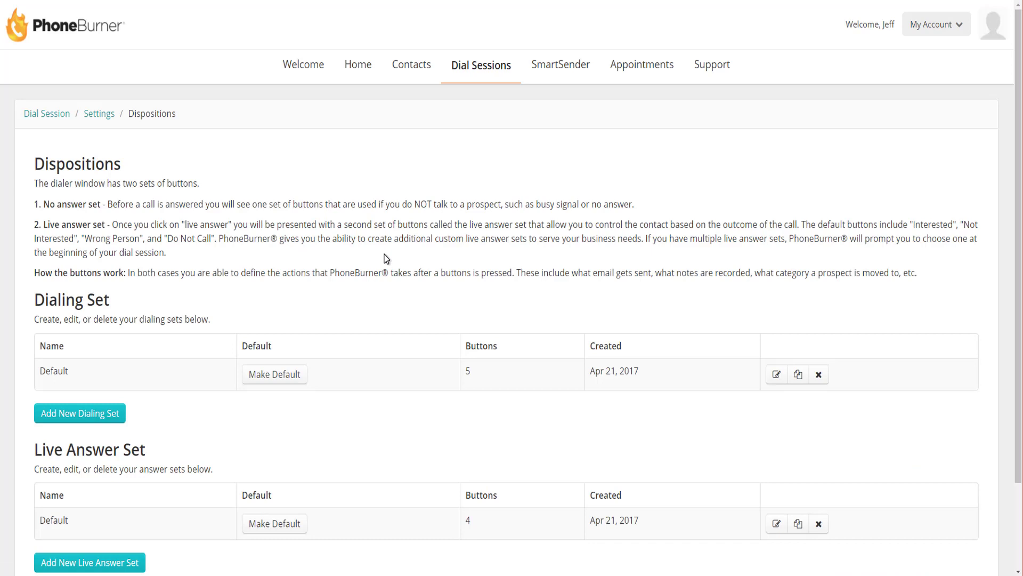
scroll(386, 258, "down", 2)
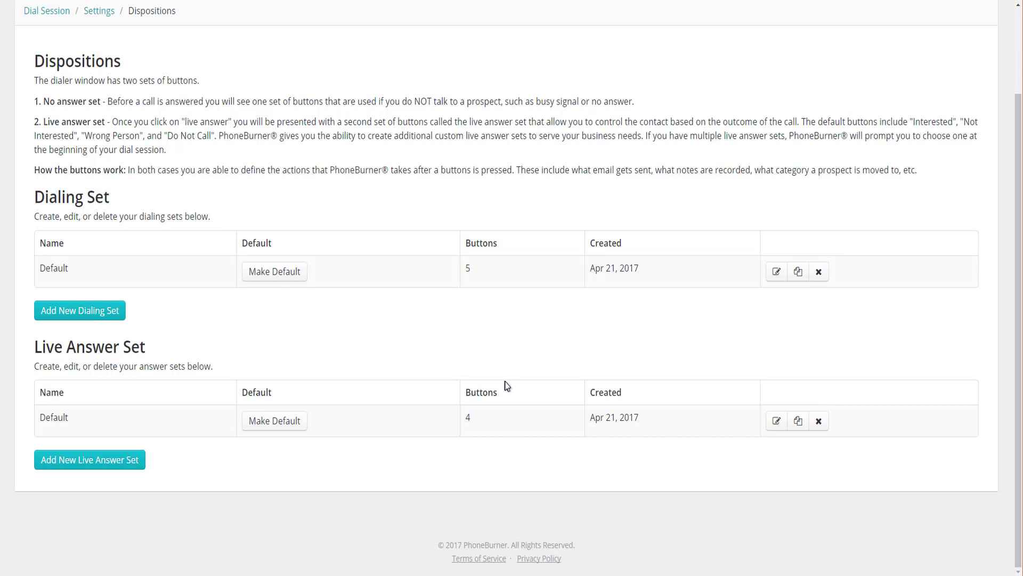
- Open the Default dialing set for editing and look over its name, active state and buttons
left_click(777, 272)
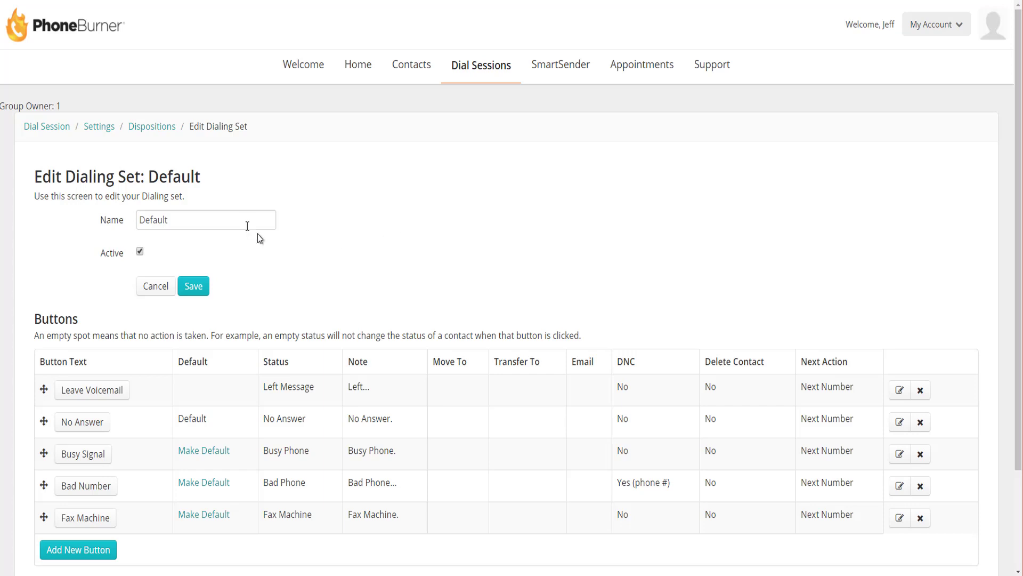
left_click_drag(212, 221, 107, 223)
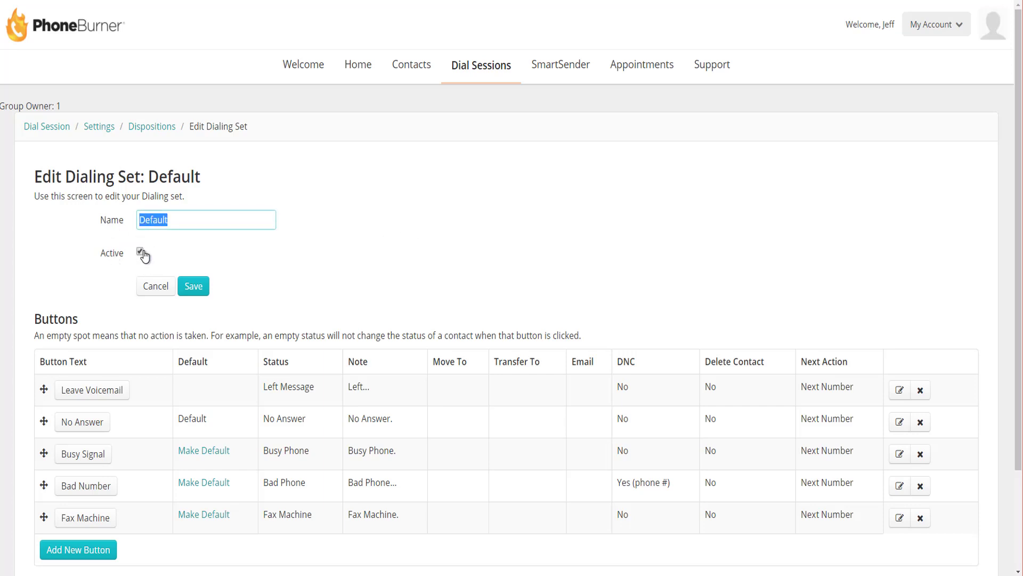
scroll(195, 258, "down", 3)
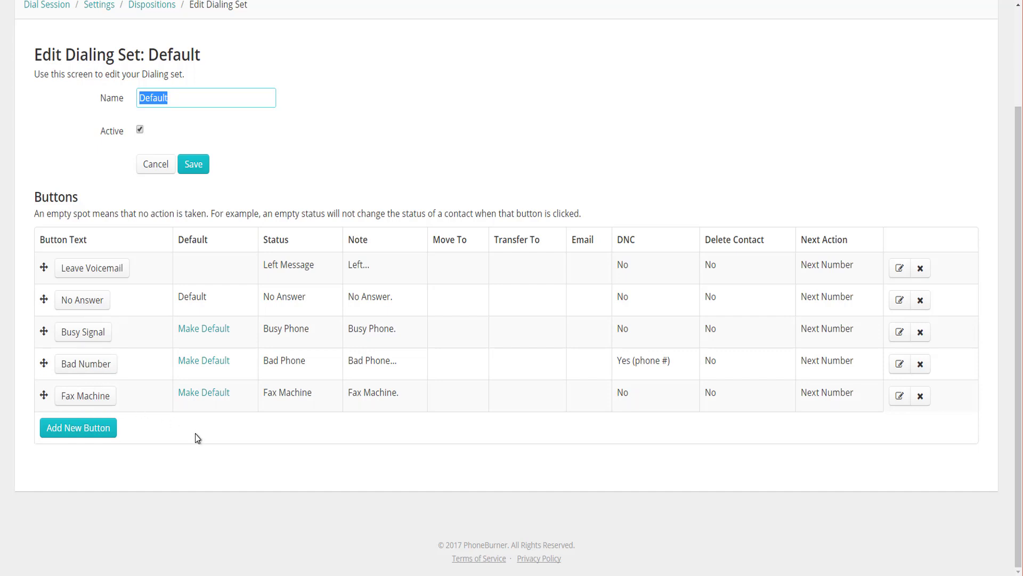
- Delete the Fax Machine button from the Default dialing set
mouse_move(44, 394)
left_mouse_down()
mouse_move(45, 299)
mouse_move(47, 406)
left_mouse_up()
left_click(921, 398)
key("Return")
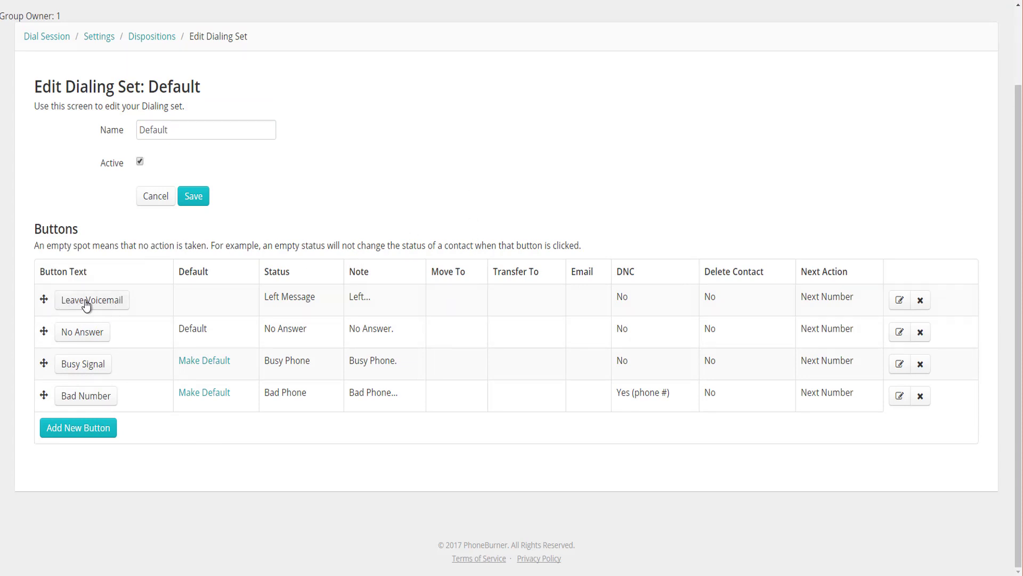
- Edit the Leave Voicemail button, setting both its text and its status to "English VM"
left_click(899, 301)
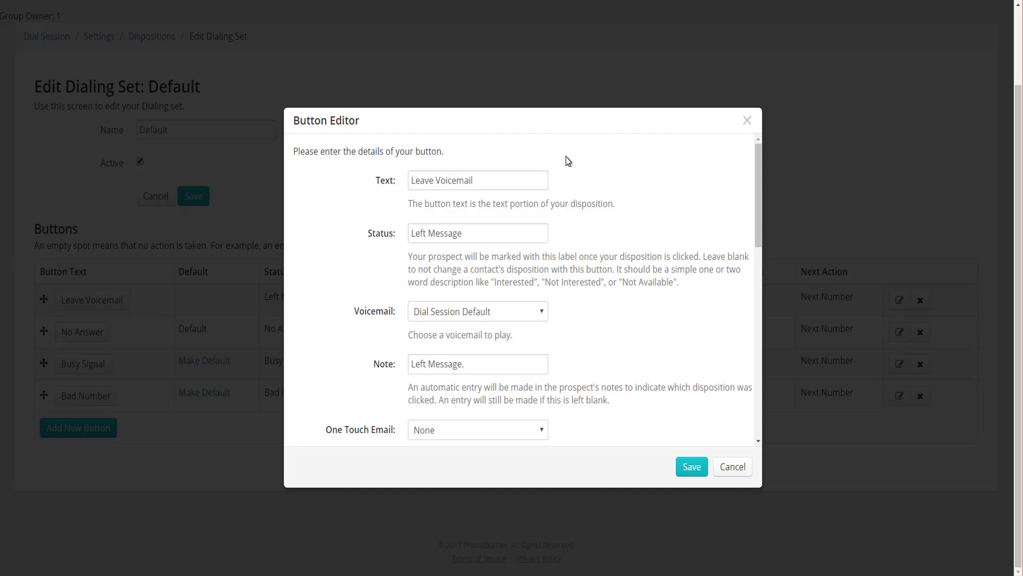
triple_click(495, 187)
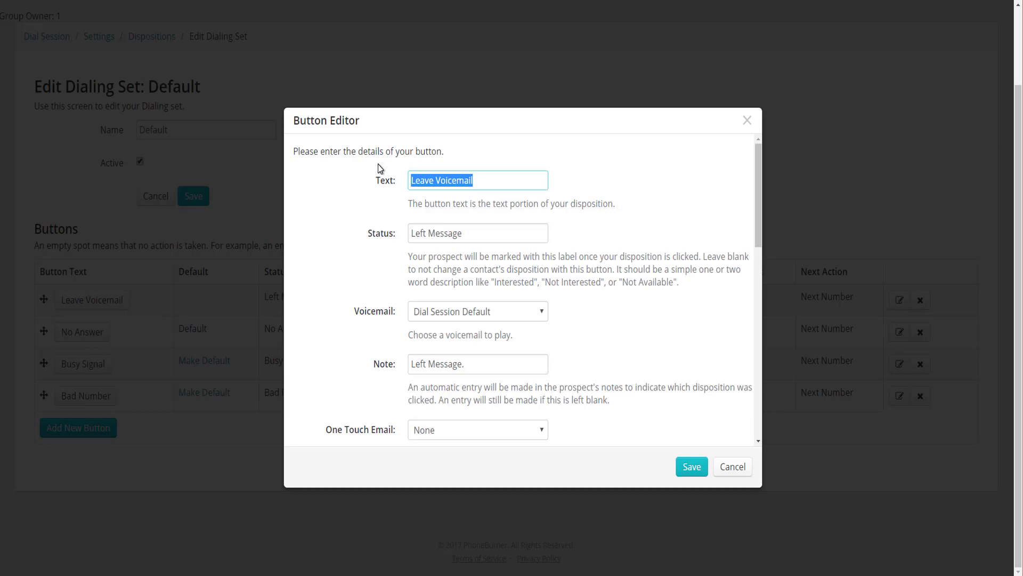
type("English")
key("Down")
key("Return")
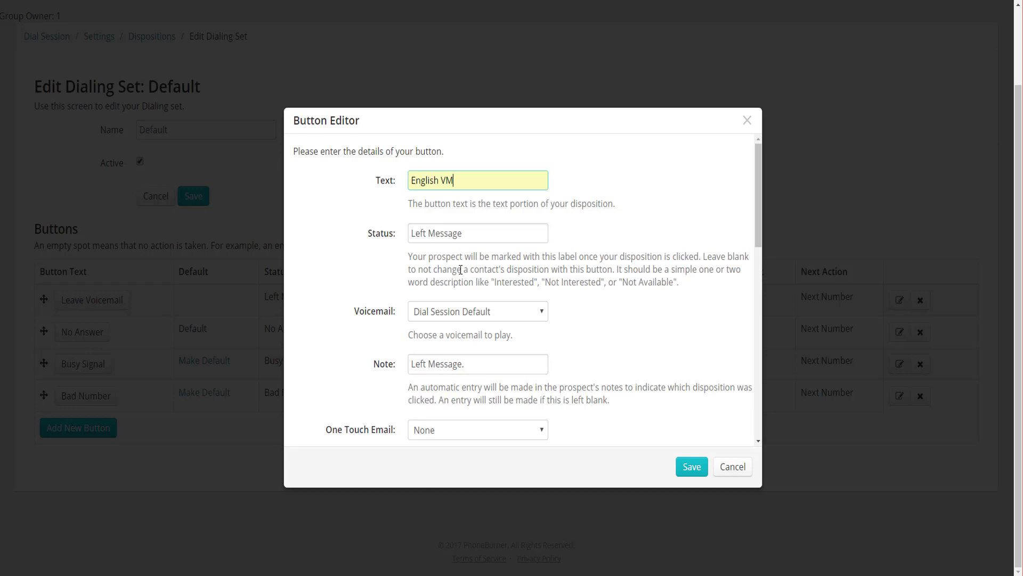
left_click_drag(464, 233, 413, 233)
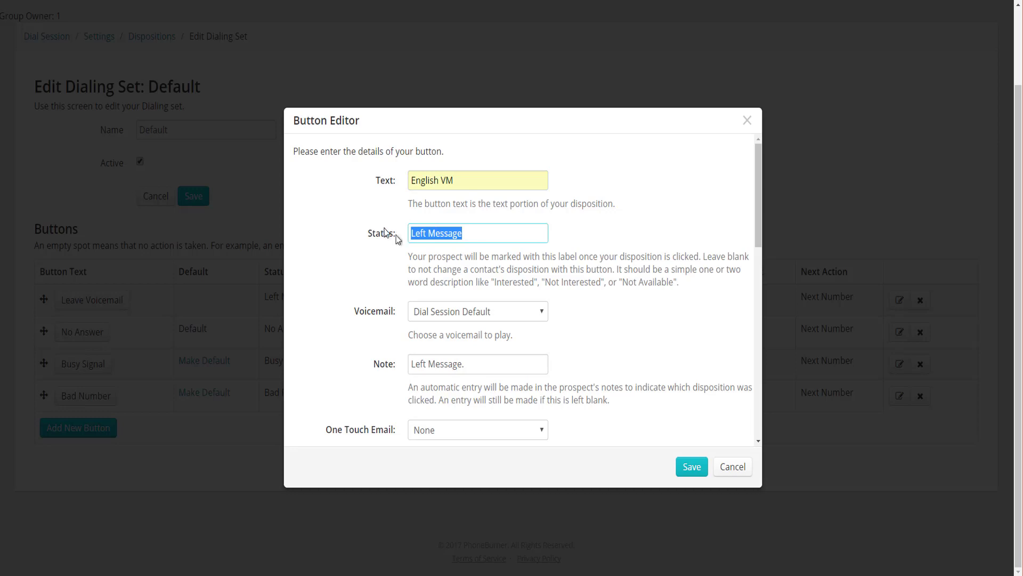
type("En")
left_click(428, 250)
- Assign the English VM voicemail to the button and set its note to "Left the English VM."
scroll(580, 292, "down", 1)
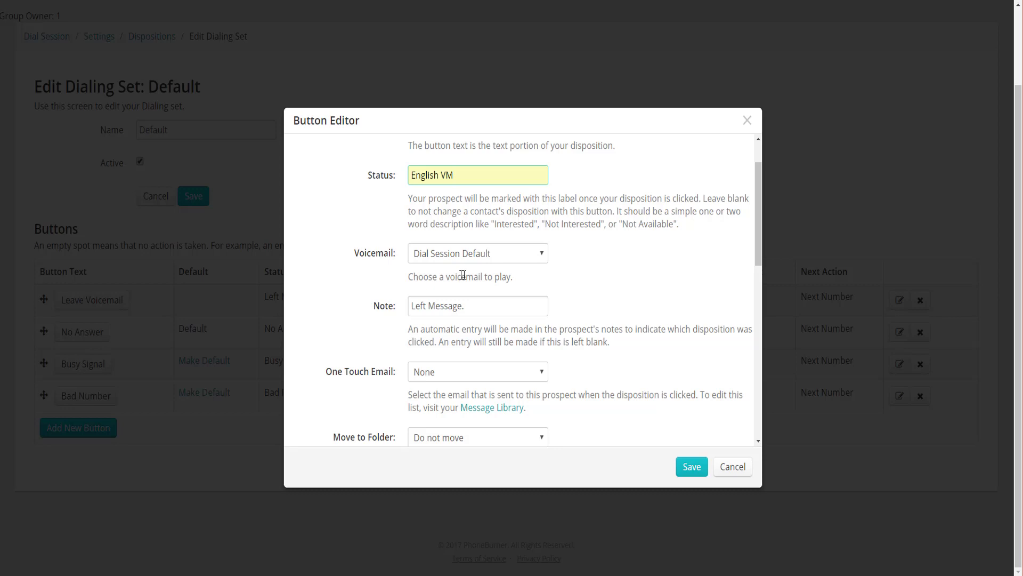
left_click(527, 255)
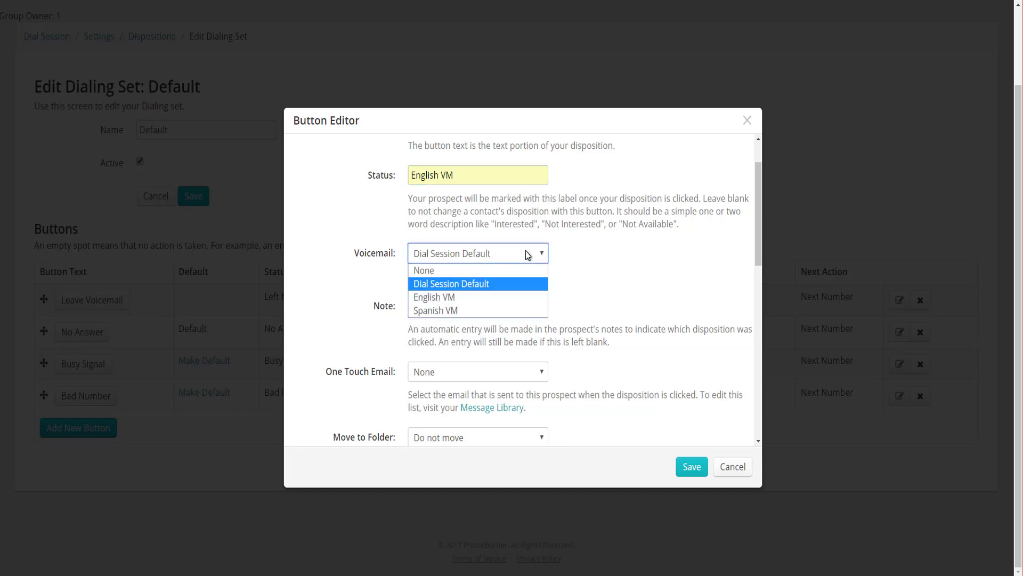
left_click(451, 298)
scroll(484, 187, "down", 2)
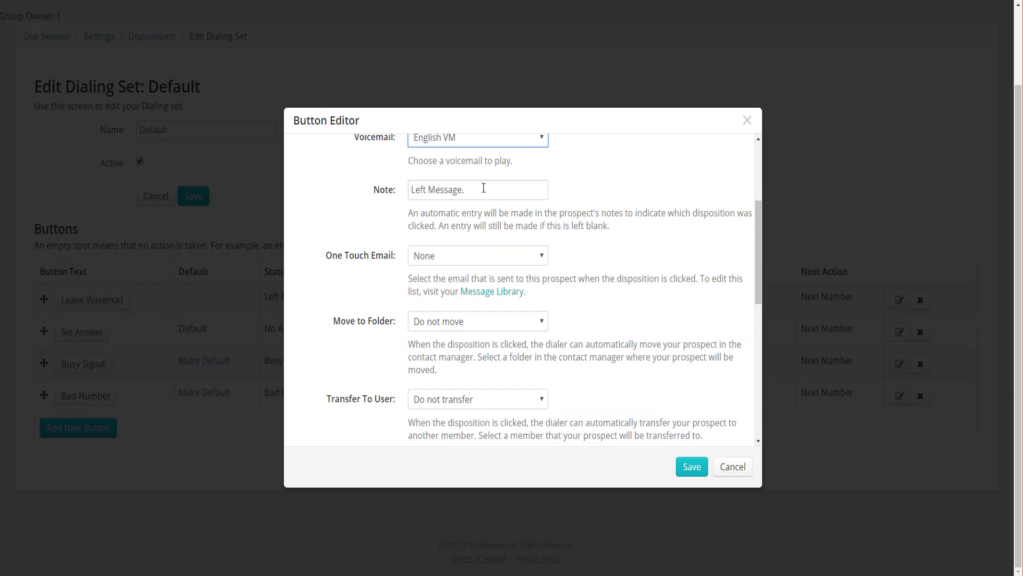
left_click(528, 206)
triple_click(491, 188)
type("Left the English VM.")
- Set the button's One Touch Email to Left Message
scroll(608, 294, "down", 1)
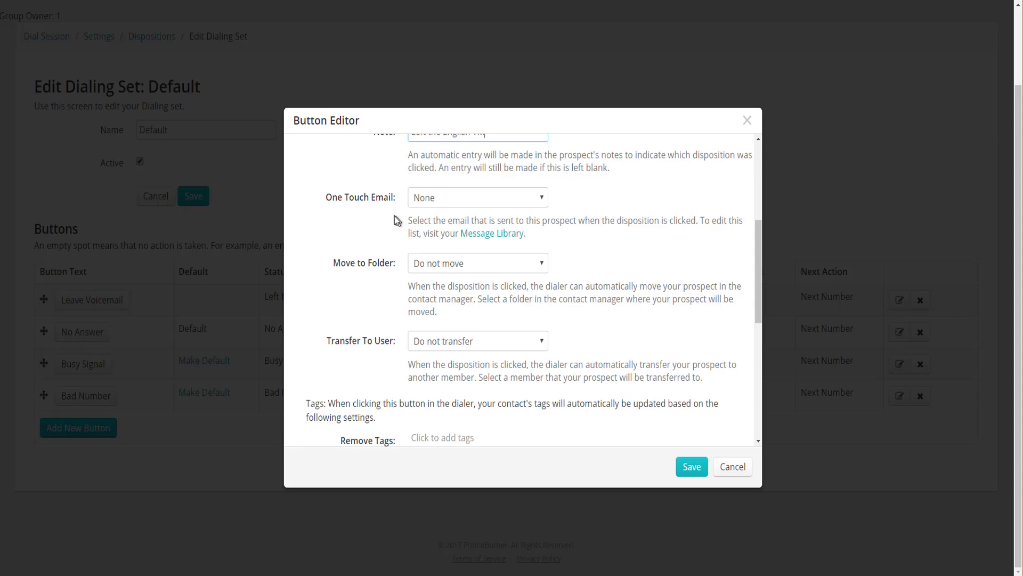
left_click(521, 208)
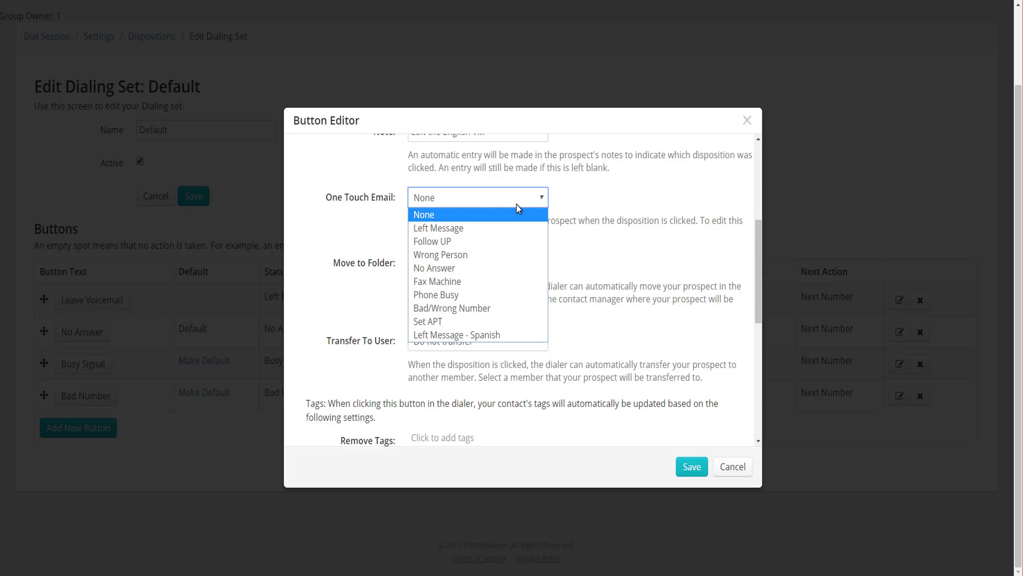
left_click(451, 233)
- Review the button's folder, tag, next action, DNC and delete contact options, and save the button
scroll(544, 243, "down", 1)
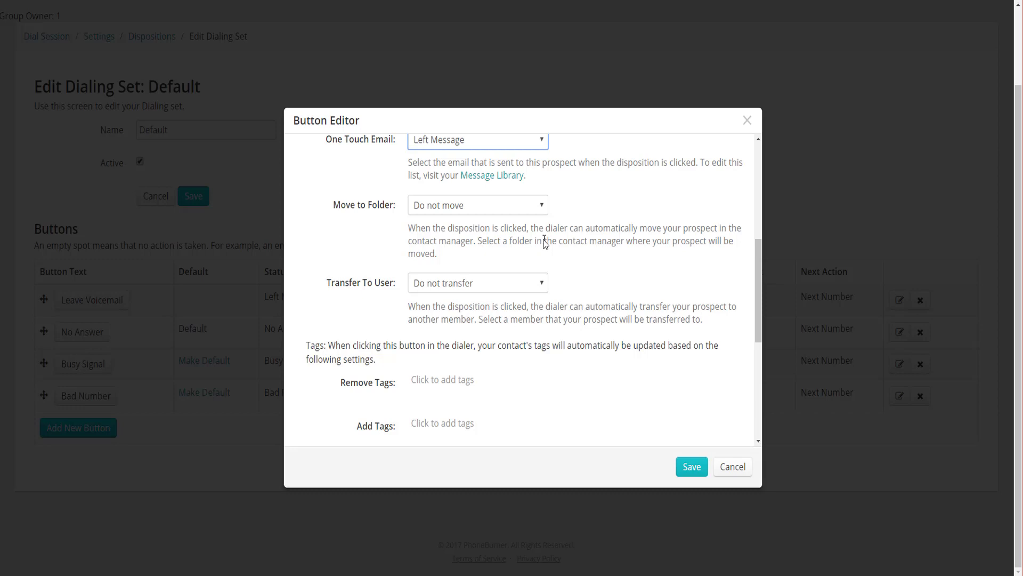
left_click(542, 205)
scroll(565, 303, "down", 3)
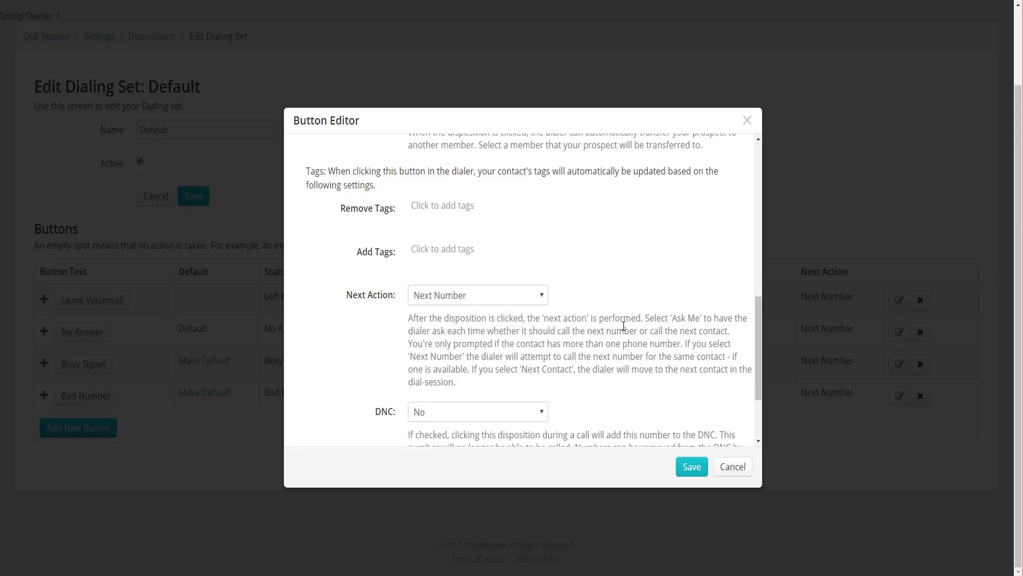
scroll(624, 326, "down", 2)
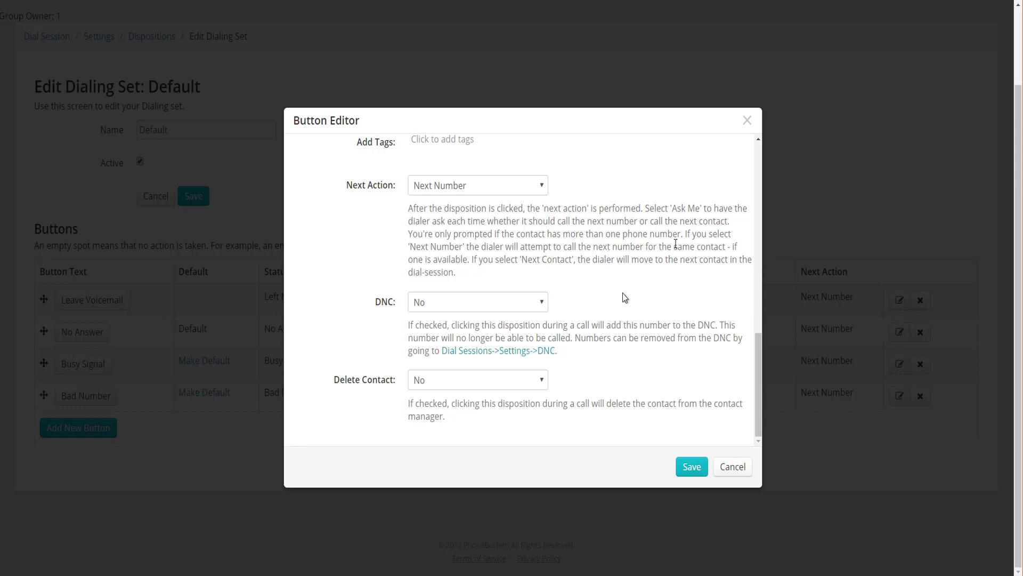
left_click(539, 181)
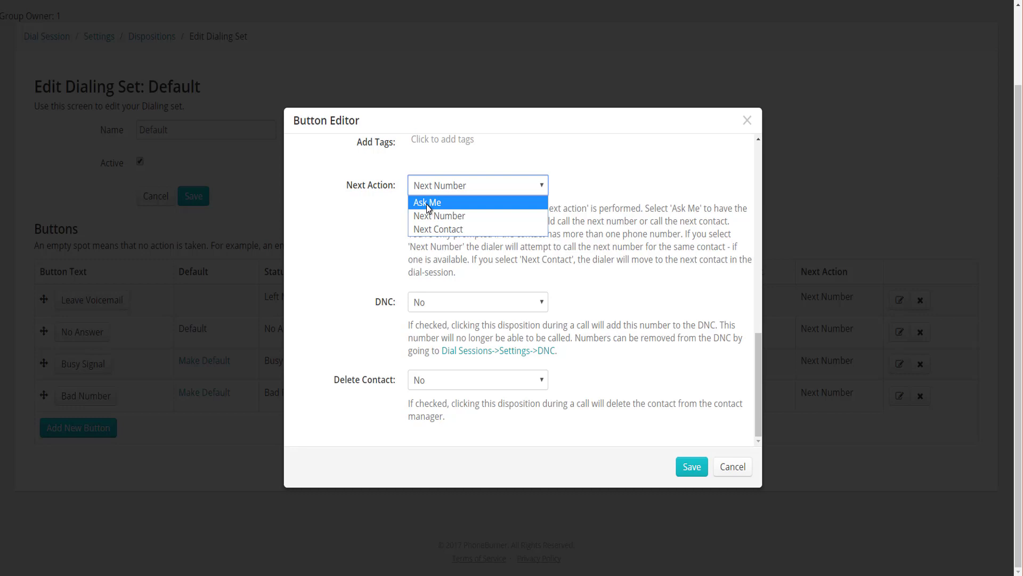
left_click(528, 308)
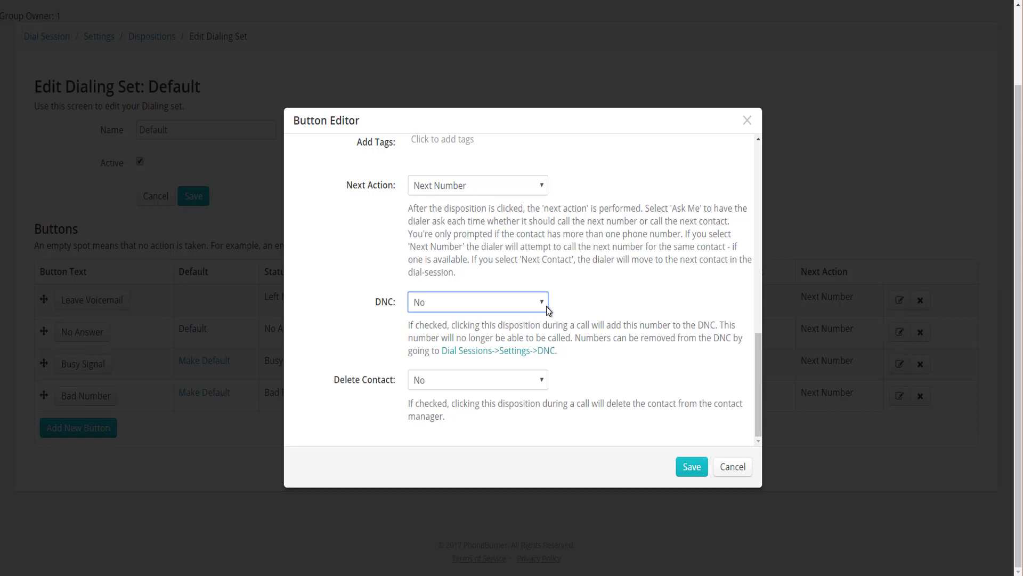
left_click(546, 307)
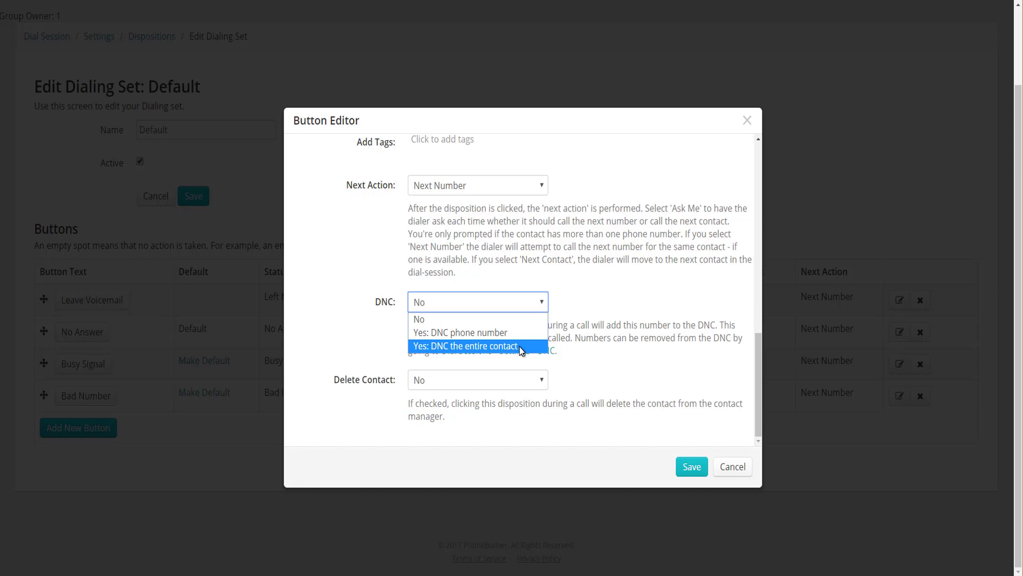
left_click(606, 317)
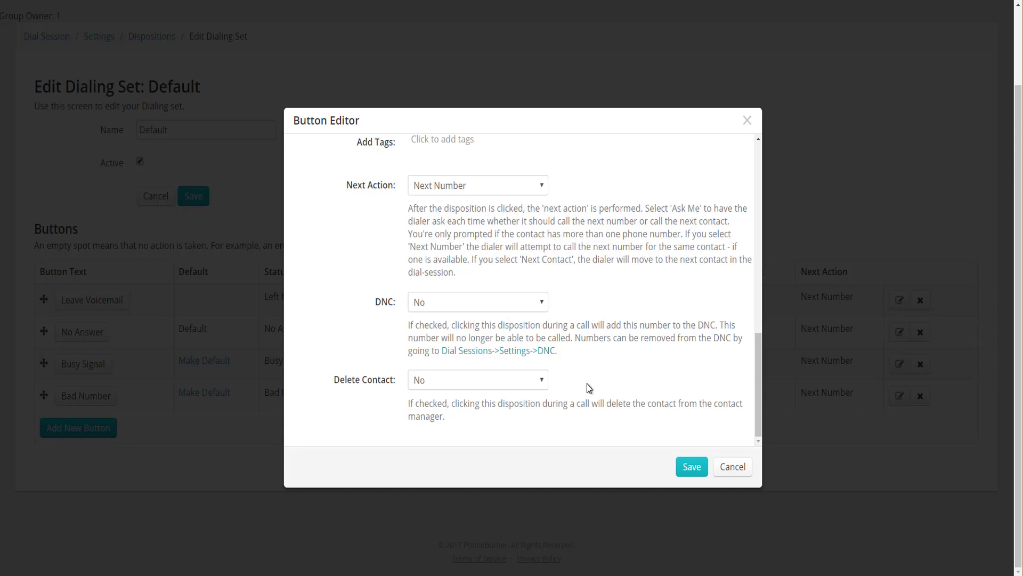
left_click(543, 380)
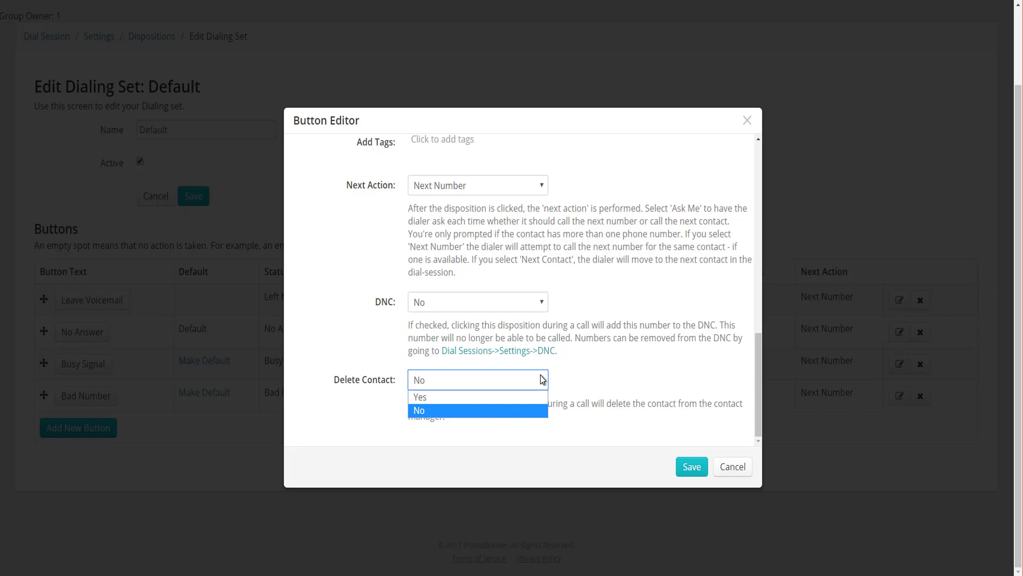
left_click(586, 383)
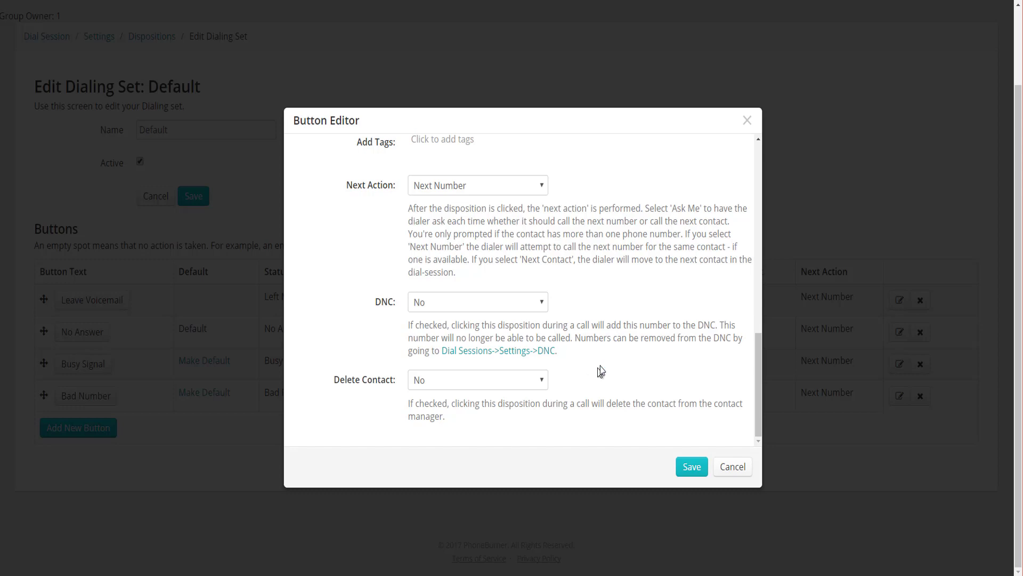
left_click(691, 467)
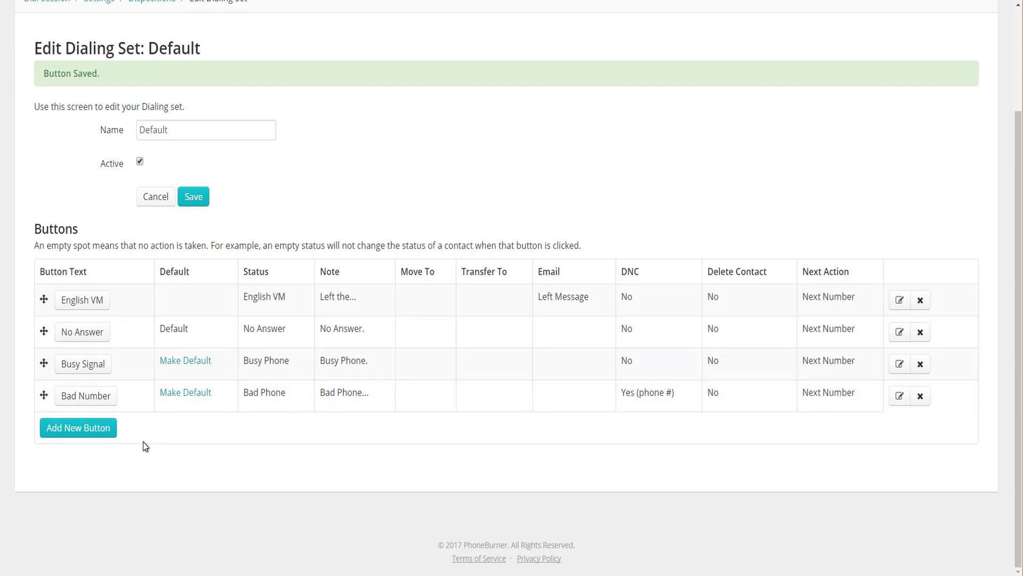
- Add a new button to the dialing set with both text and status set to "Spanish VM"
left_click(73, 429)
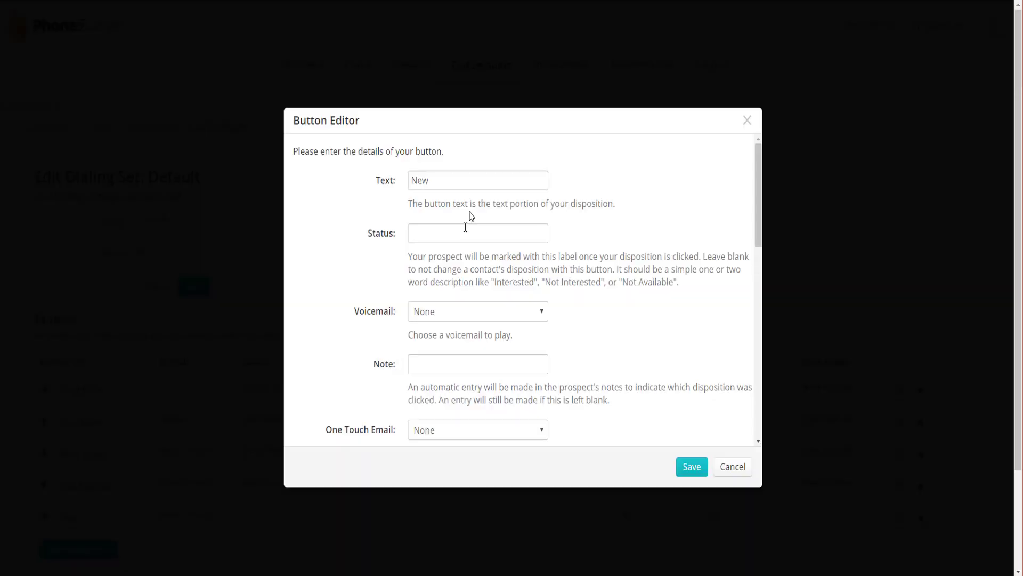
left_click(476, 182)
key("BackSpace")
key("BackSpace")
key("BackSpace")
type("Spanish VM")
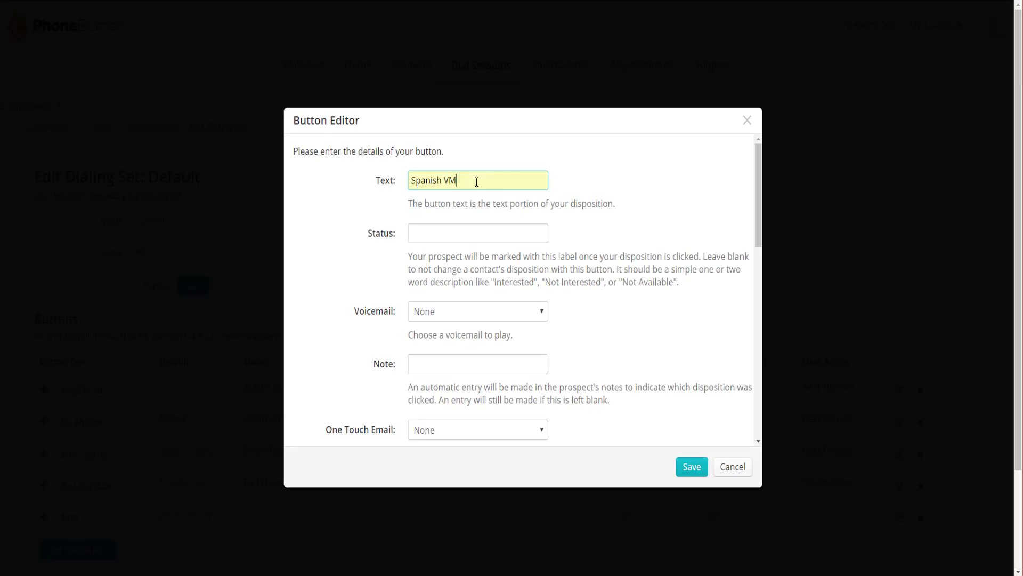
left_click(493, 235)
type("Spanish VM")
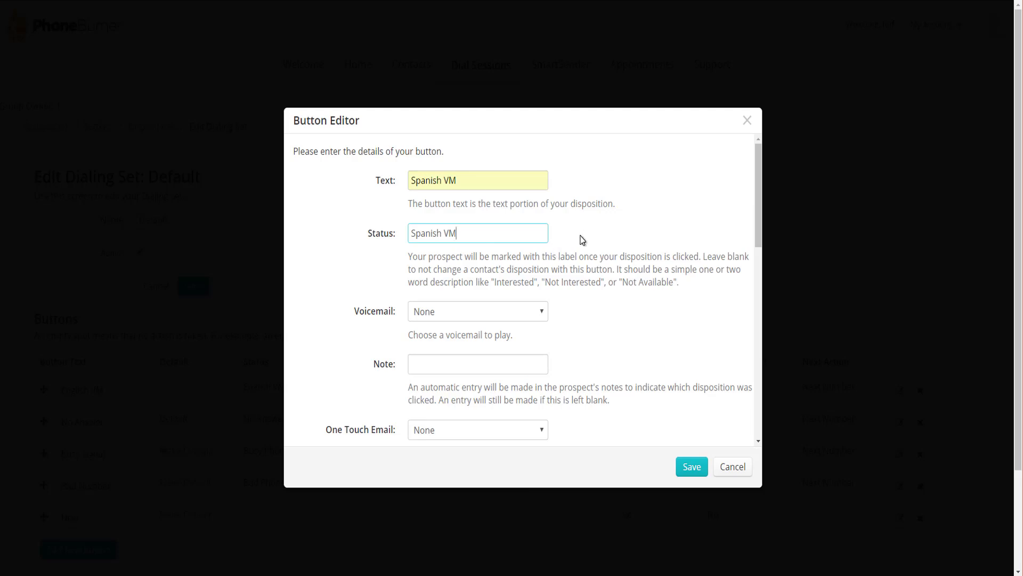
- Assign the Spanish VM voicemail to the new button and set its note to "Left Spanish VM"
left_click(543, 313)
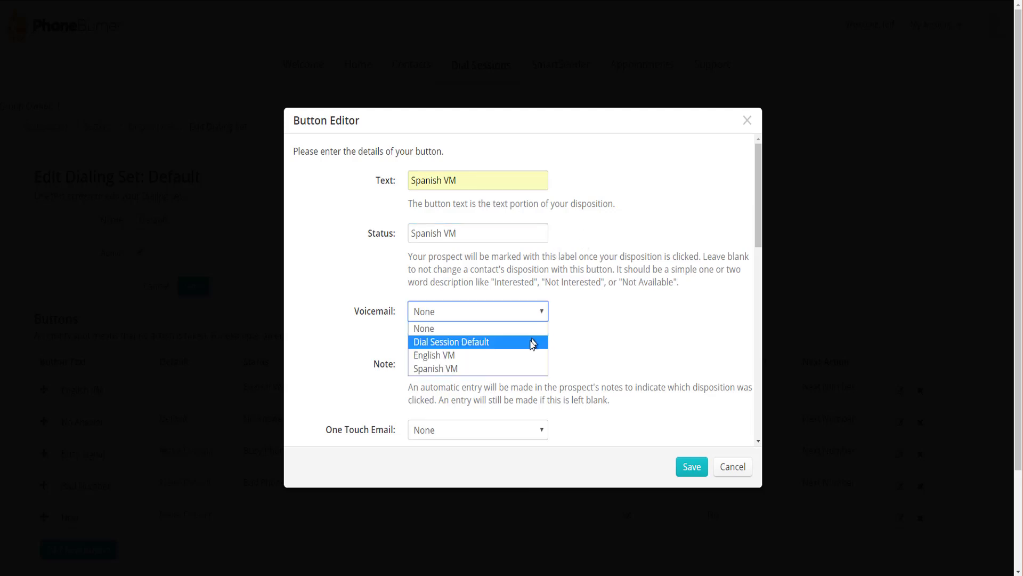
left_click(494, 369)
left_click(493, 368)
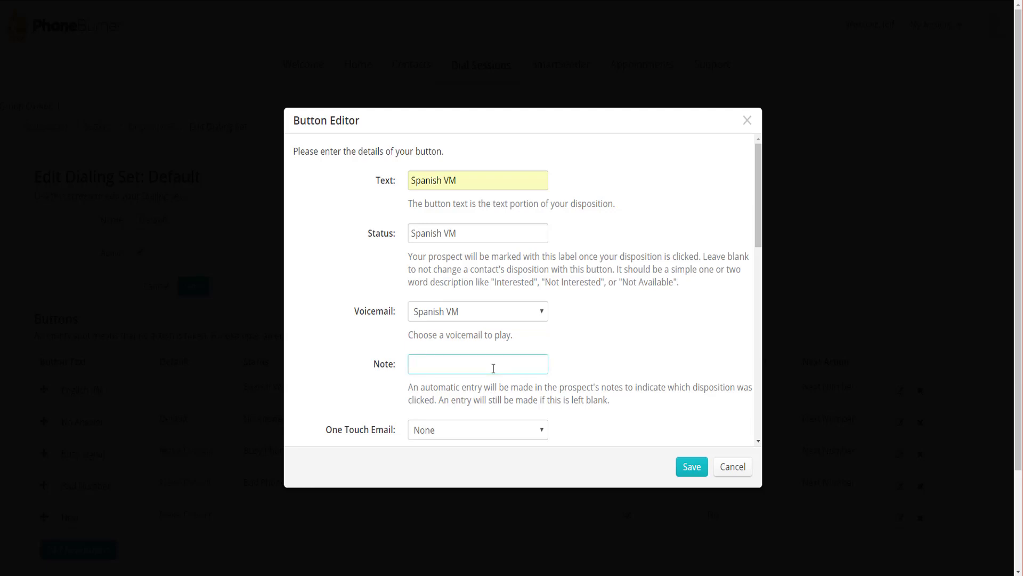
type("Left Spanish VM")
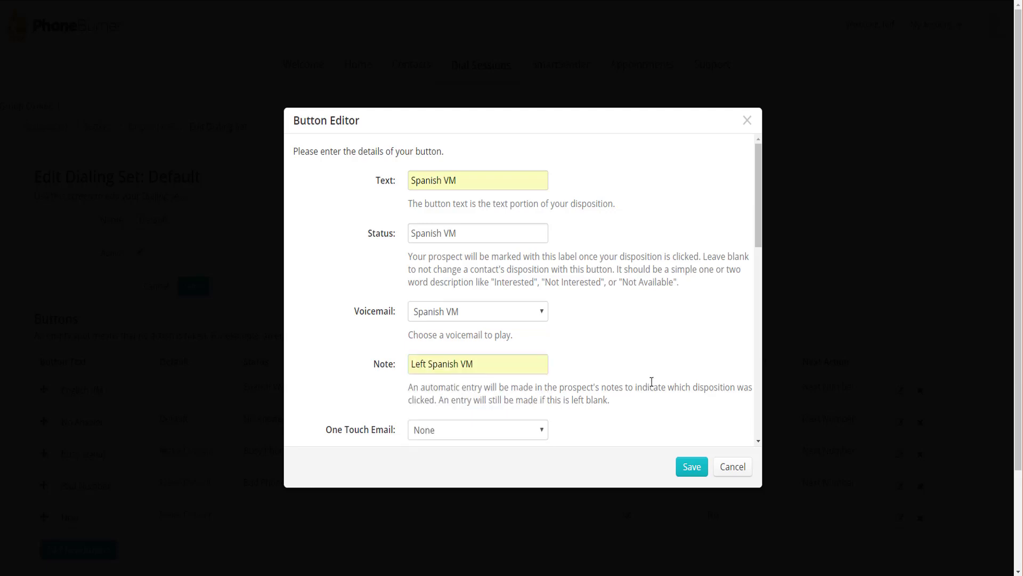
- Set the Spanish VM button's One Touch Email to Left Message - Spanish and keep its folder option at Do not move
scroll(650, 382, "down", 4)
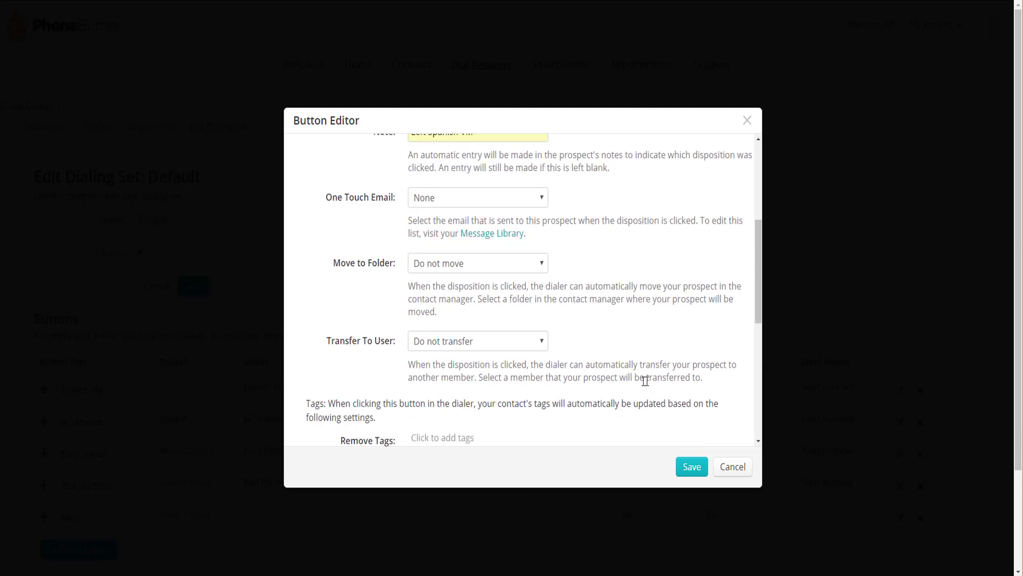
left_click(539, 198)
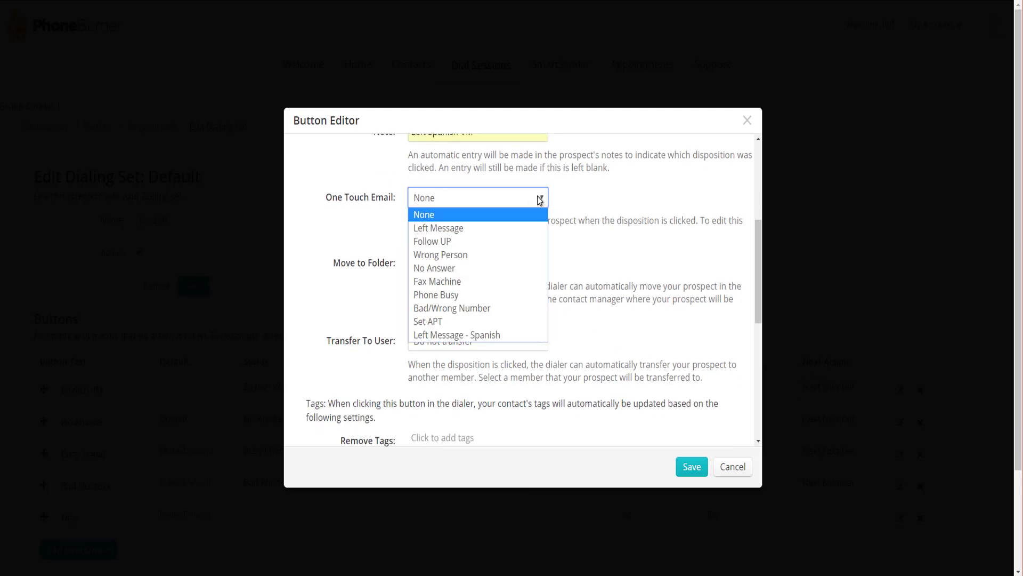
left_click(519, 335)
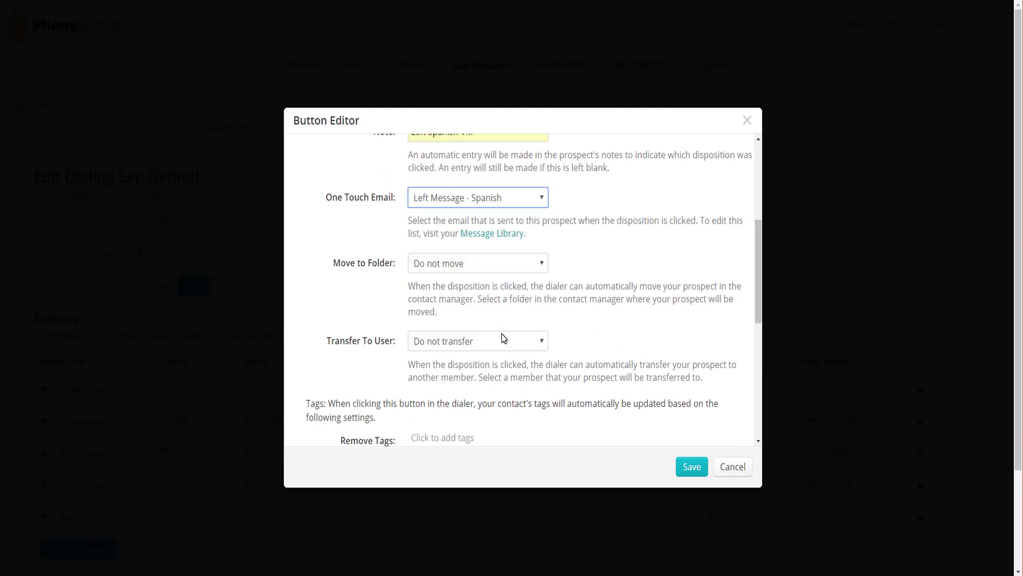
left_click(539, 264)
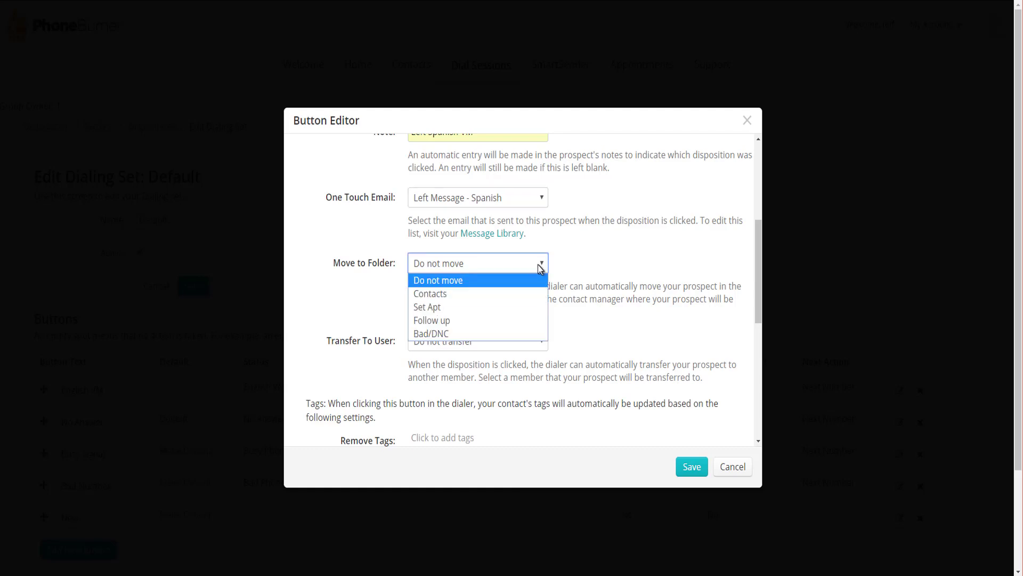
left_click(448, 281)
- Set the Spanish VM button's next action to Next Number and save the button
scroll(559, 241, "down", 4)
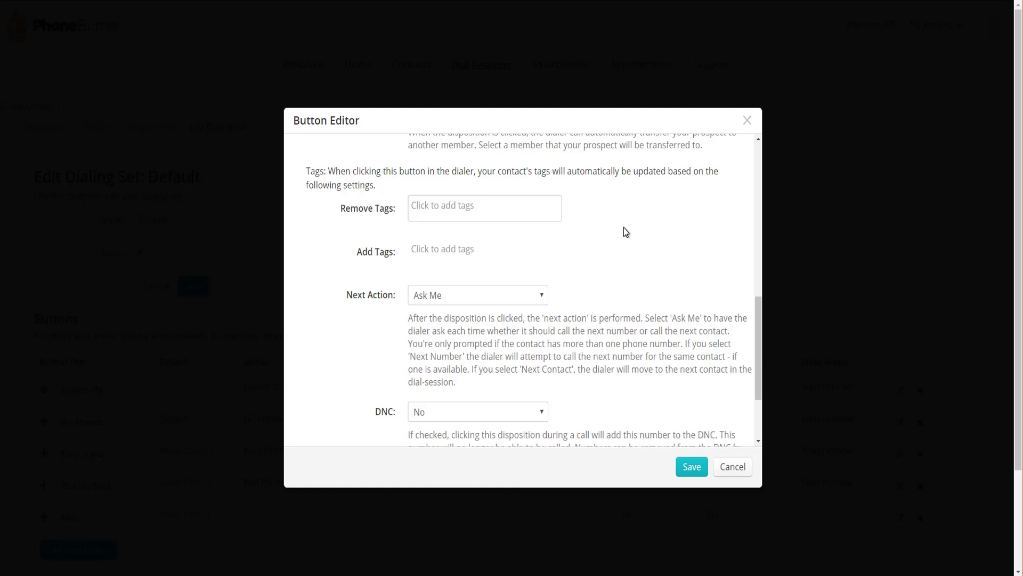
scroll(622, 229, "down", 2)
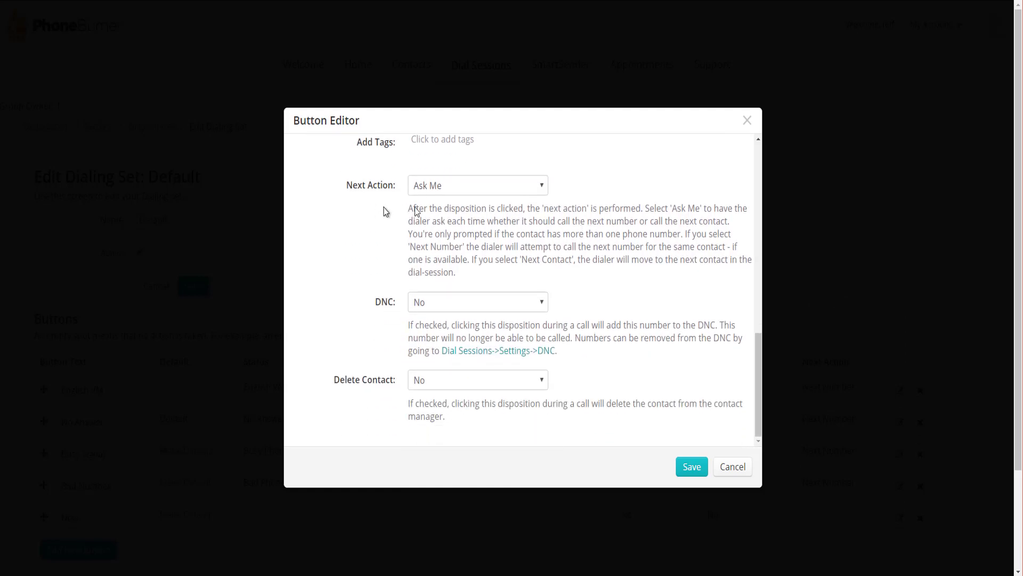
left_click(523, 187)
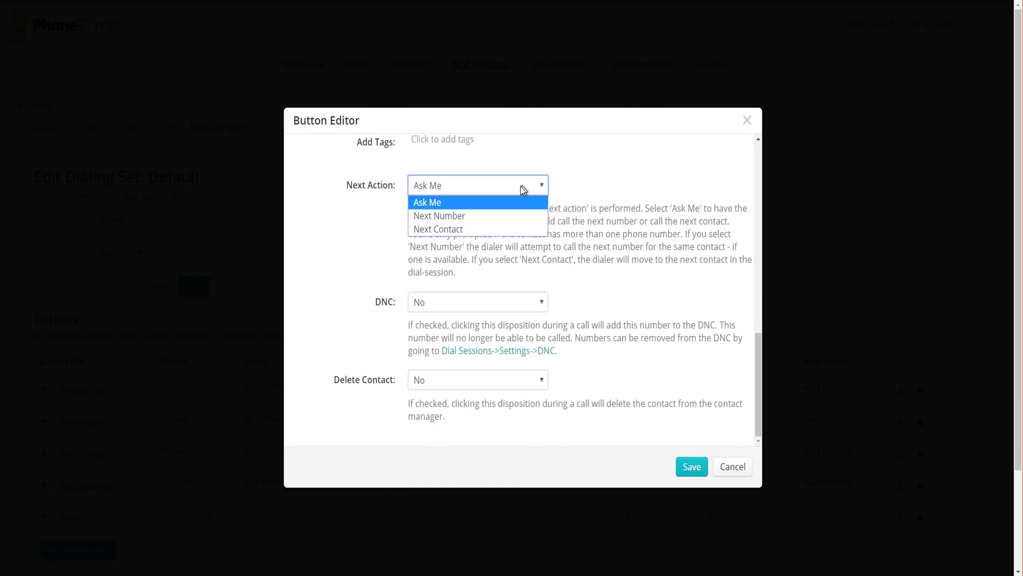
left_click(458, 217)
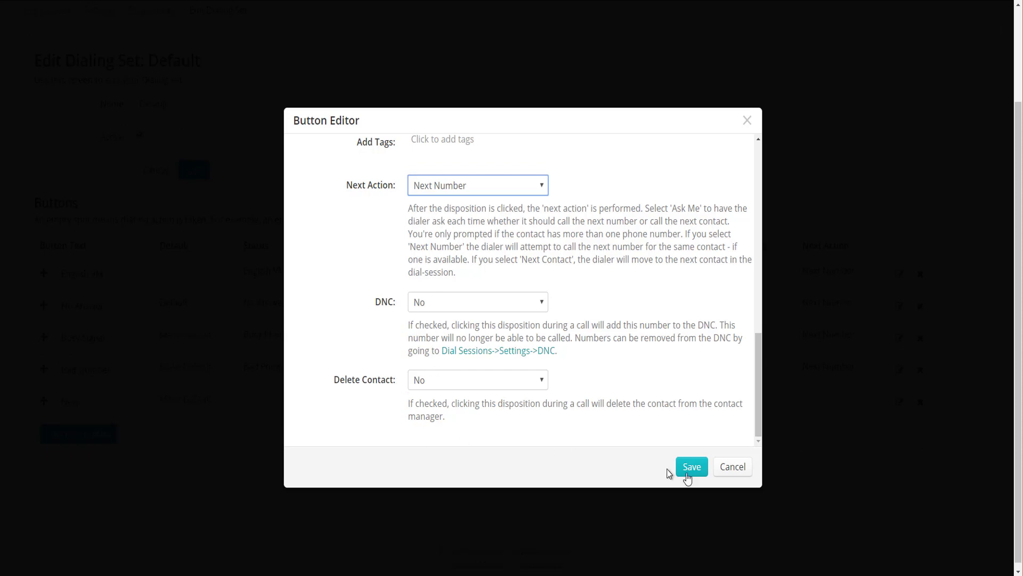
left_click(694, 468)
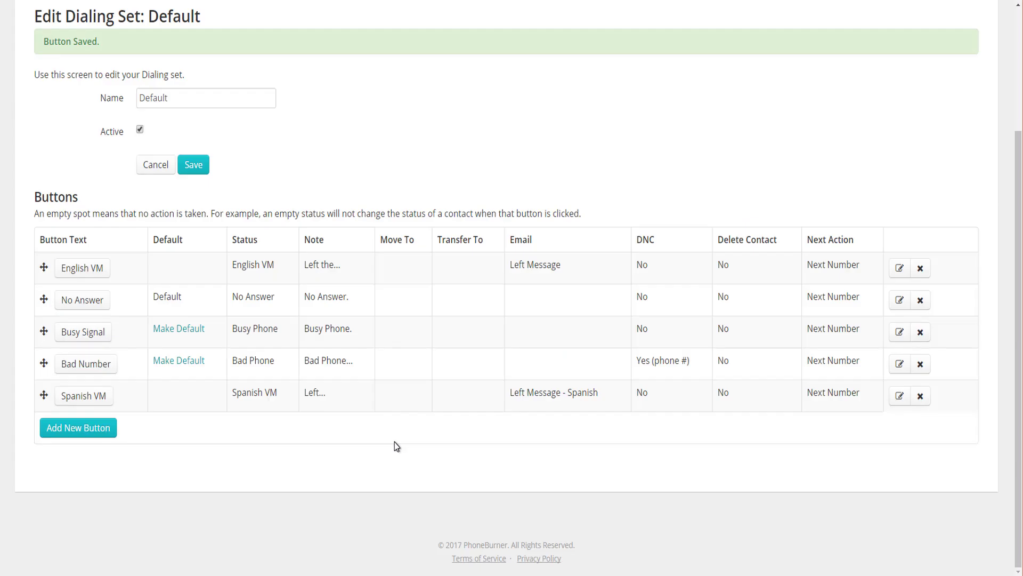
- Reorder the English VM button to sit directly above Spanish VM and return to the Dispositions page
left_click_drag(45, 268, 47, 373)
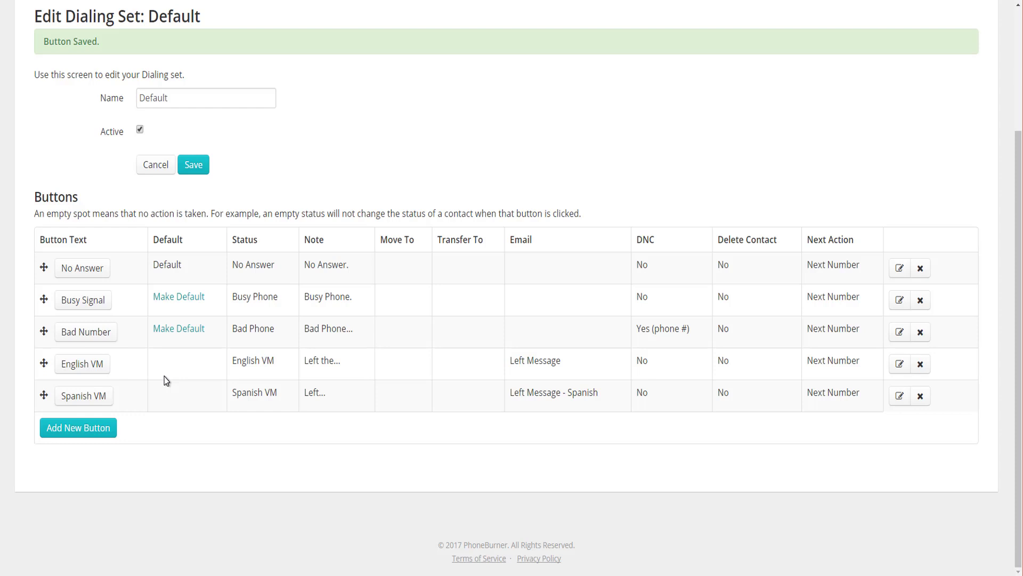
scroll(164, 373, "up", 3)
left_click(164, 127)
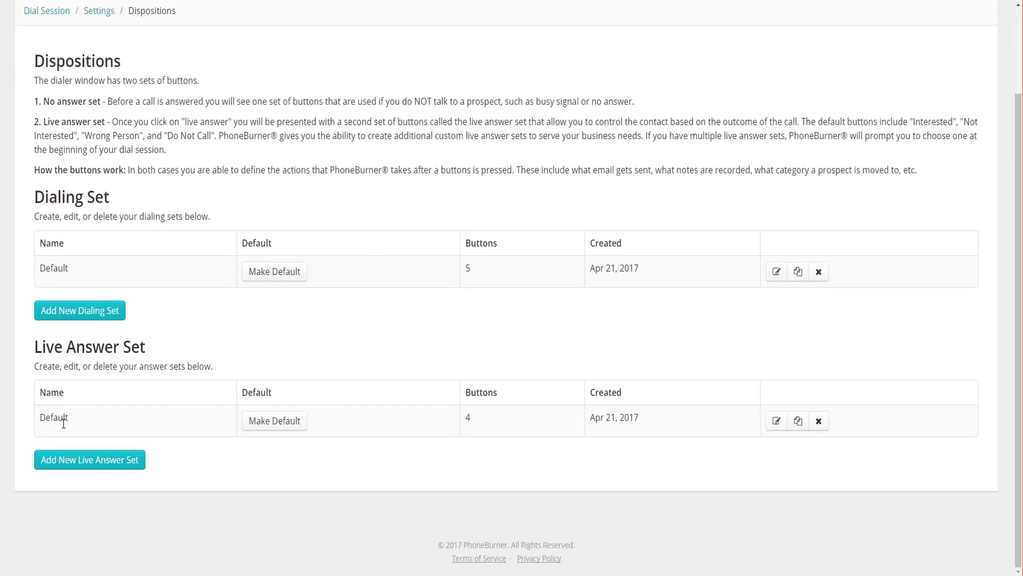
- Open the Default live answer set for editing and change the Interested button's text to "Set Appointment"
left_click(775, 422)
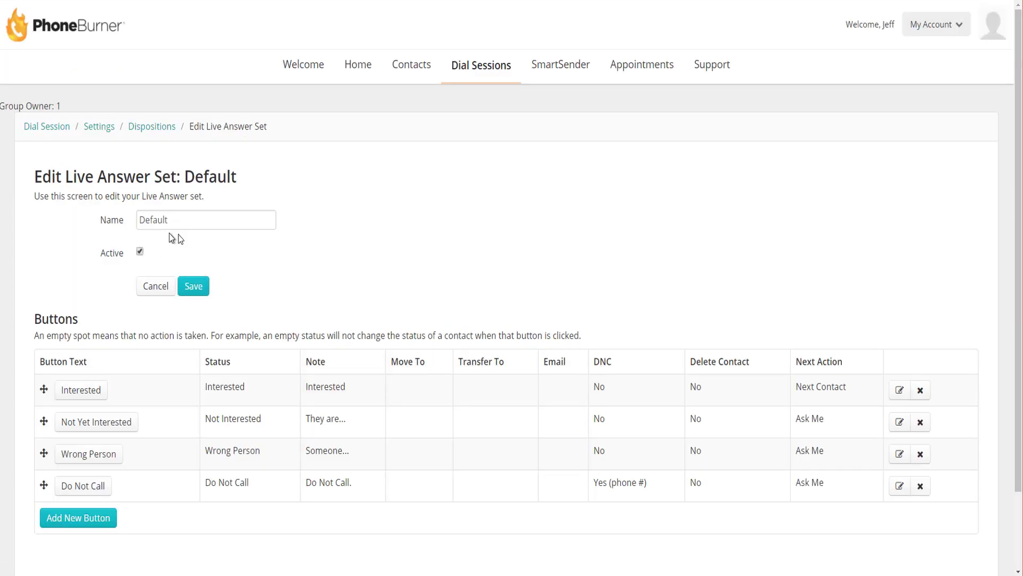
left_click(141, 253)
scroll(272, 253, "down", 3)
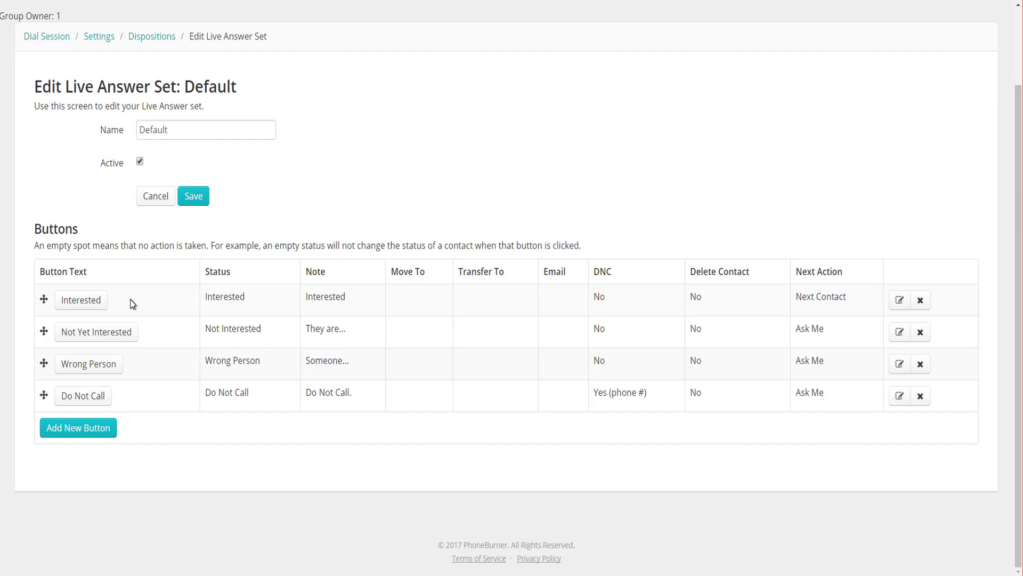
left_click(85, 306)
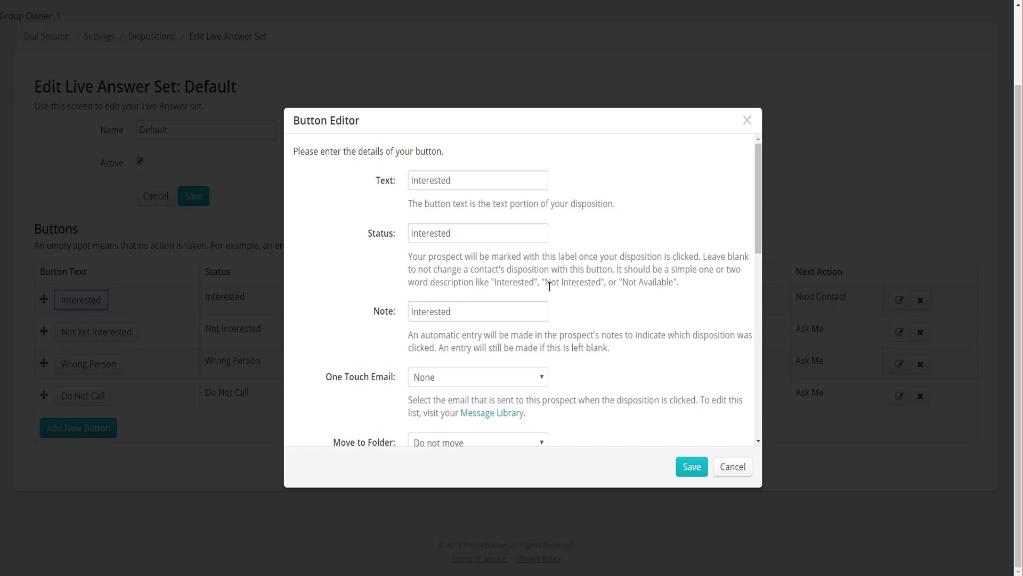
left_click_drag(461, 180, 407, 190)
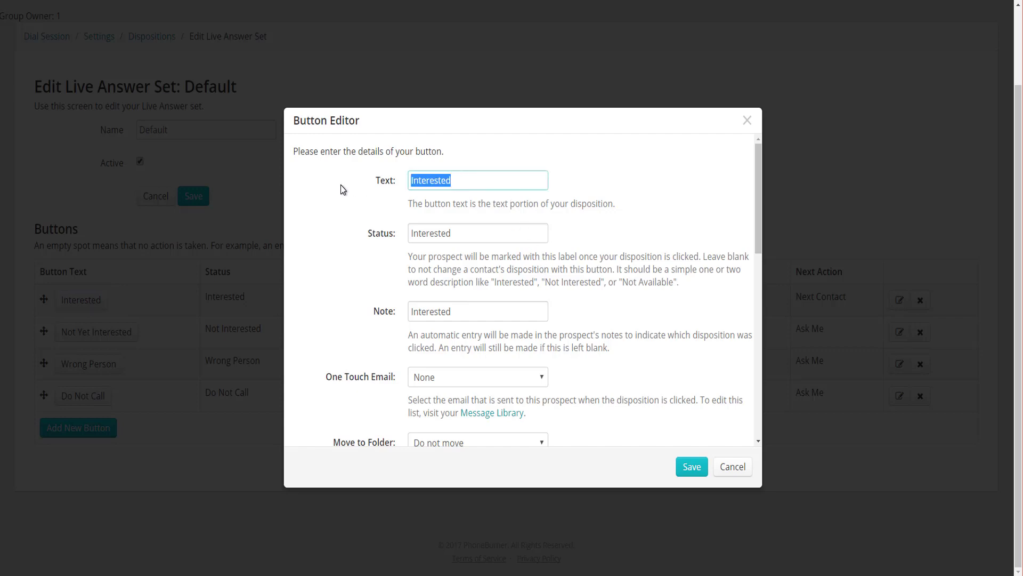
type("Set")
left_click(437, 198)
- Set both the status and the note of the Set Appointment button to "Set Appointment"
left_click(487, 235)
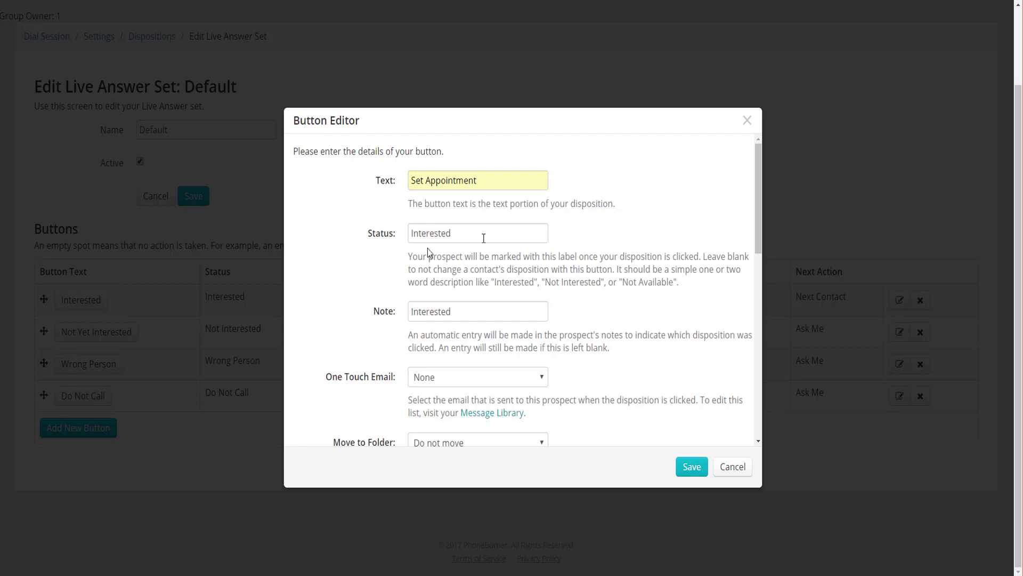
left_click_drag(388, 228, 376, 228)
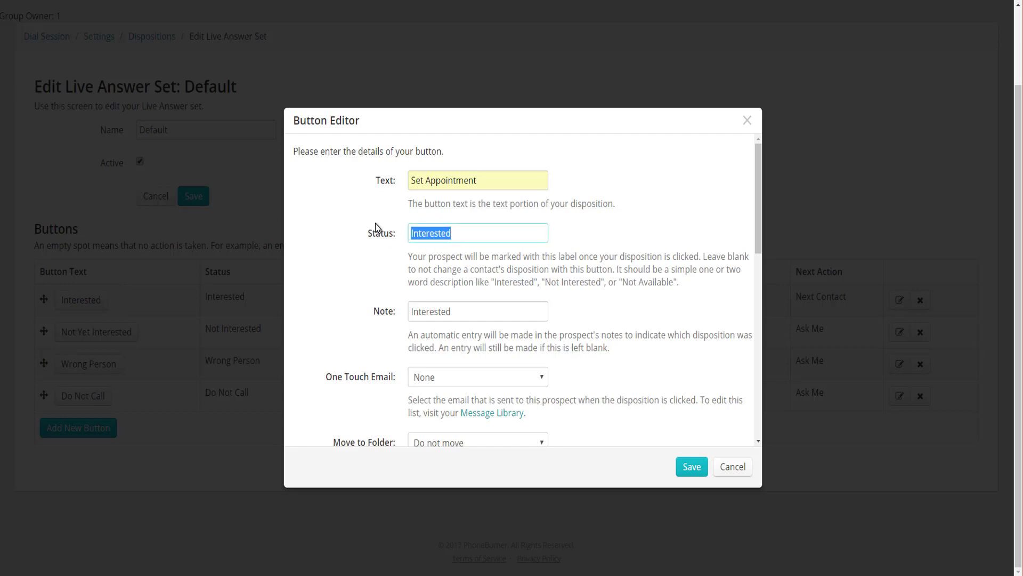
type("Set Appointment")
scroll(585, 266, "down", 2)
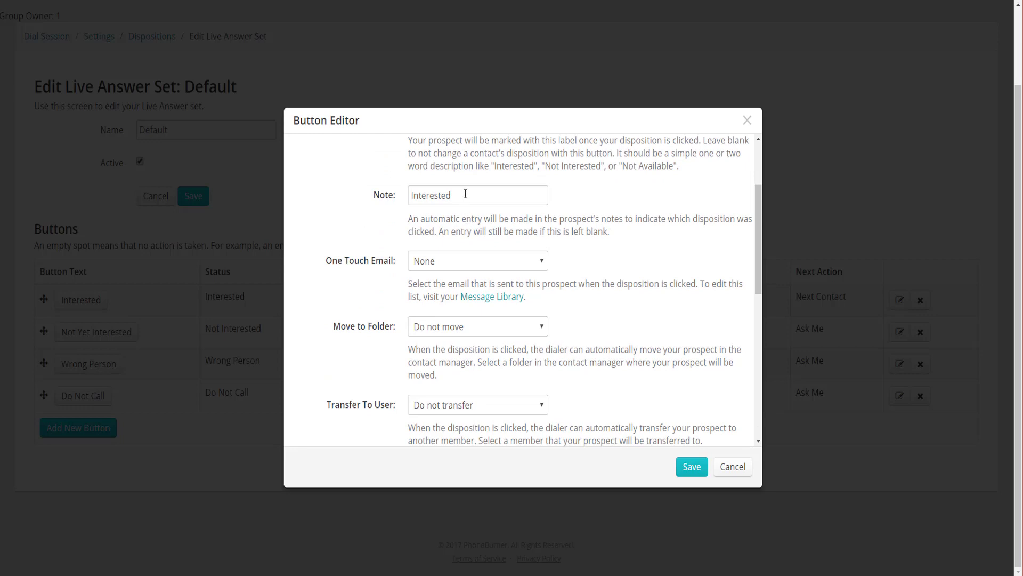
left_click_drag(465, 194, 358, 192)
type("Set Appointment")
left_click(629, 208)
- Set the button's One Touch Email to Set APT and have it move contacts to the Set Apt folder
left_click(452, 262)
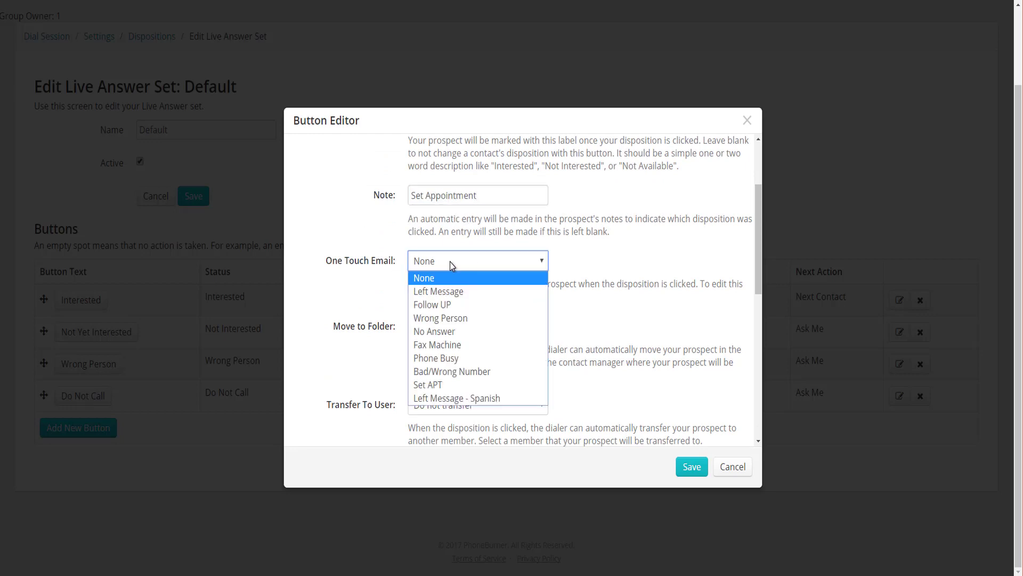
left_click(440, 385)
scroll(580, 333, "down", 2)
left_click(488, 214)
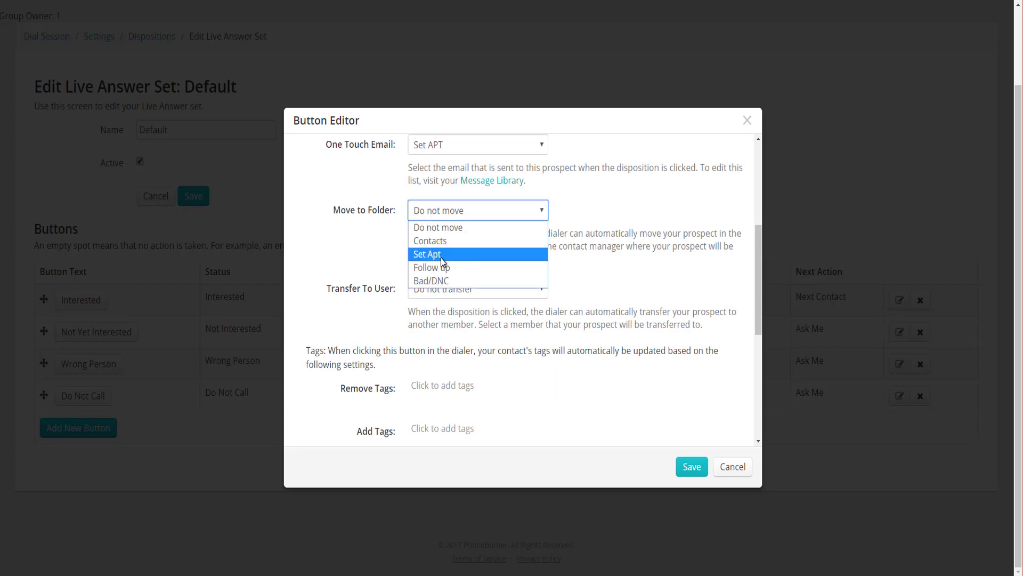
left_click(459, 259)
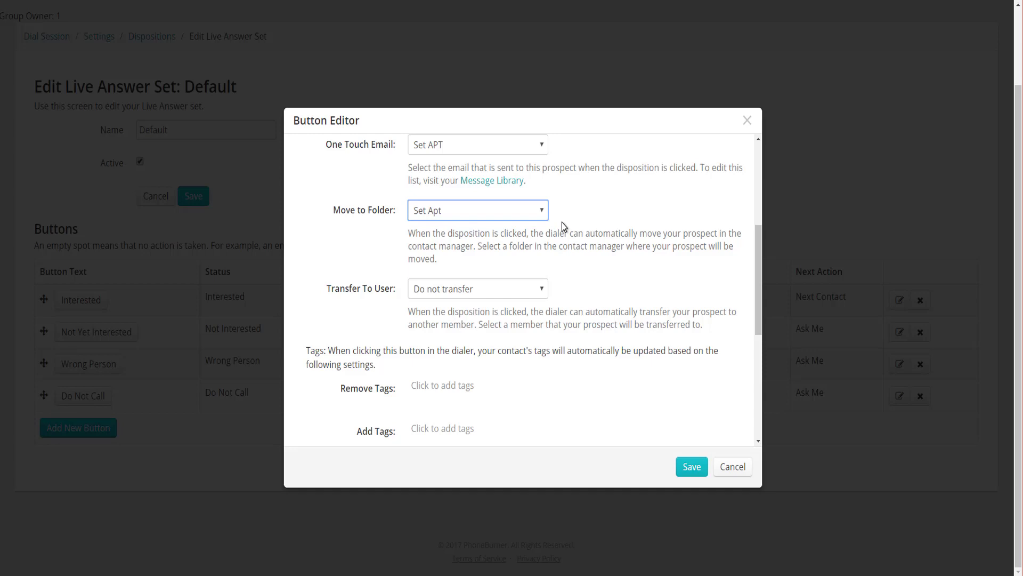
- Have the button add the Set Apt tag to contacts, and save the button
scroll(549, 281, "down", 3)
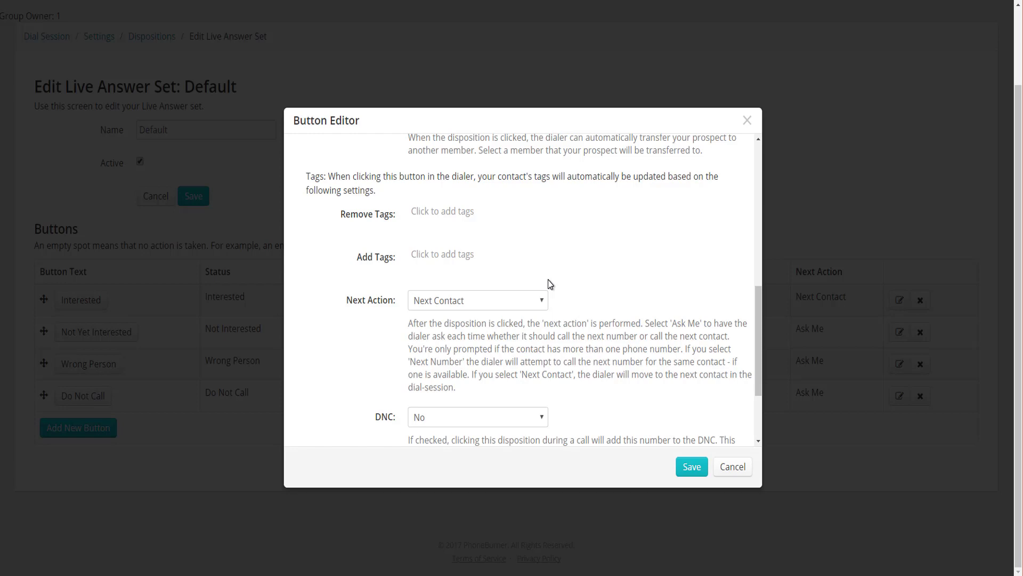
left_click(481, 255)
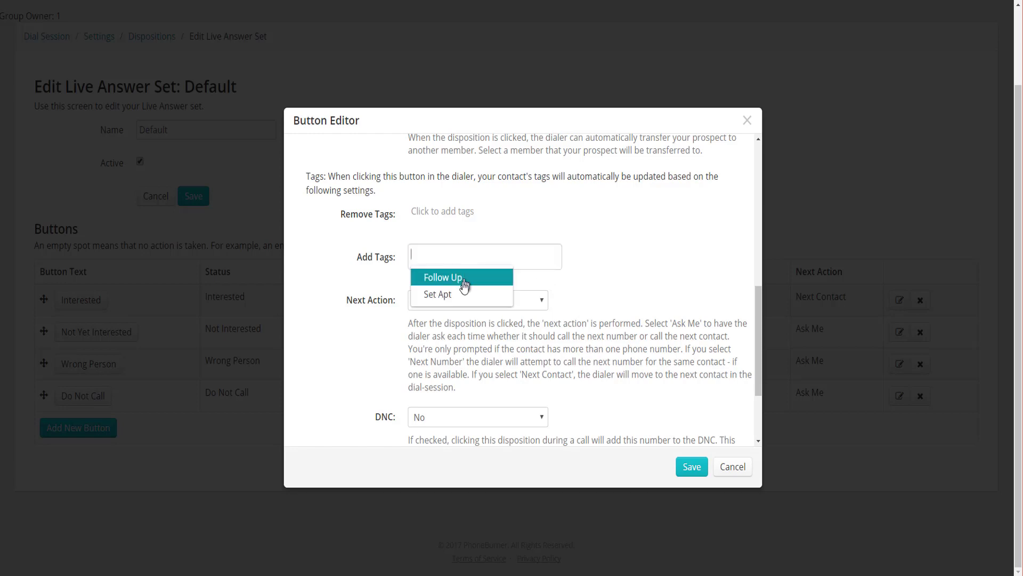
left_click(452, 296)
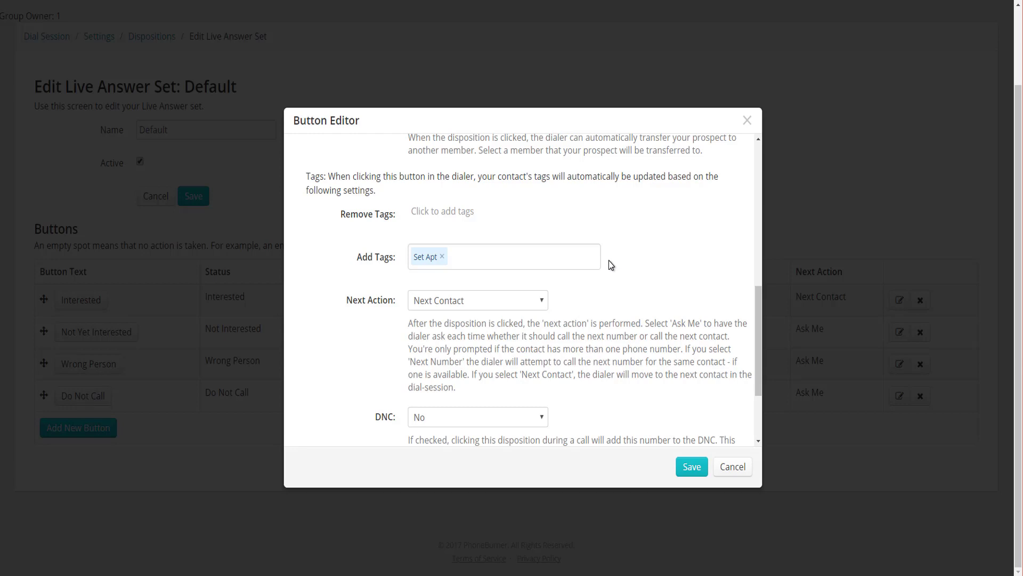
scroll(609, 265, "down", 2)
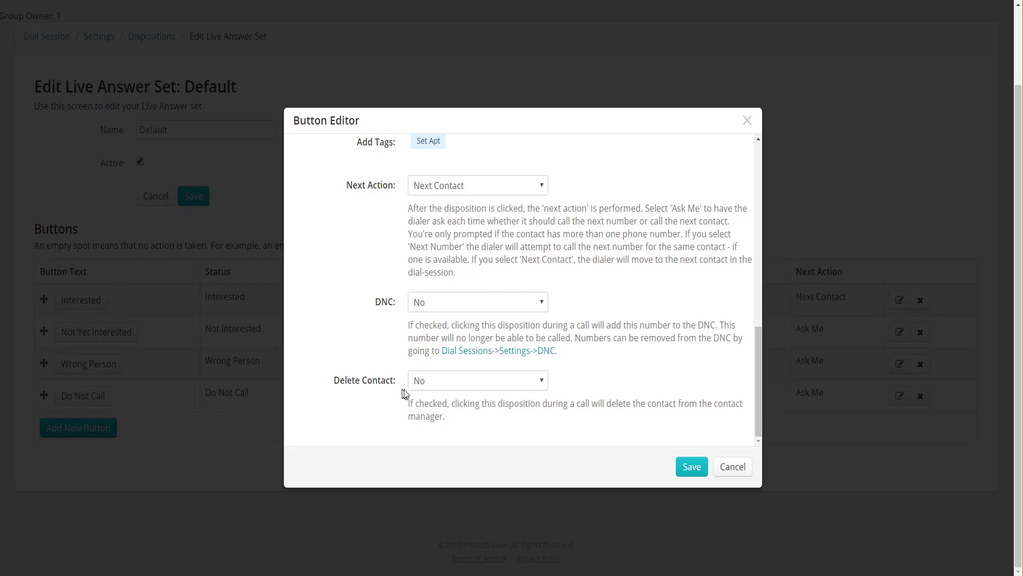
left_click(690, 467)
- Open the Not Yet Interested button, check its One Touch Email choices, and set its Move to Folder option to Bad/DNC
scroll(599, 397, "down", 1)
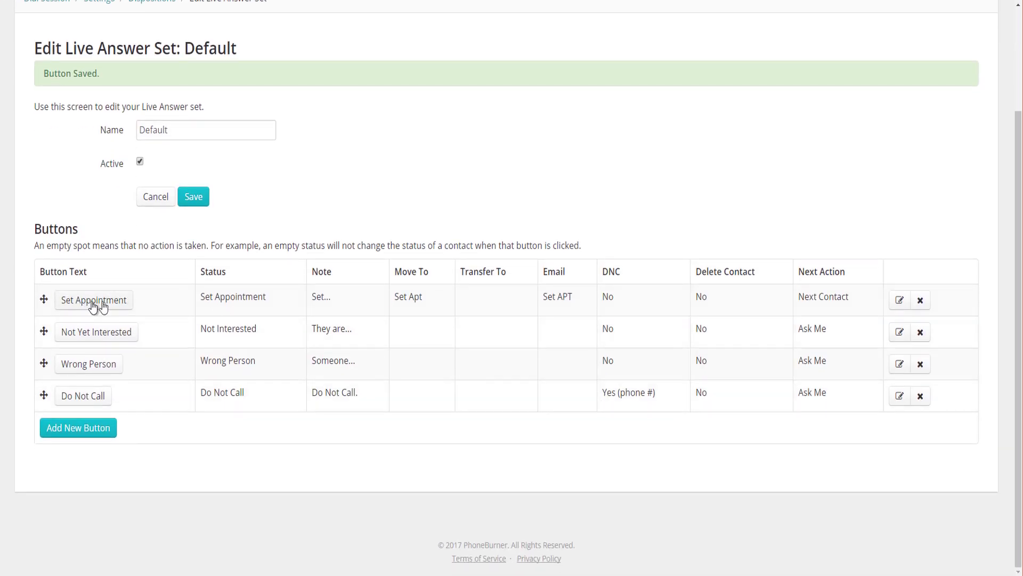
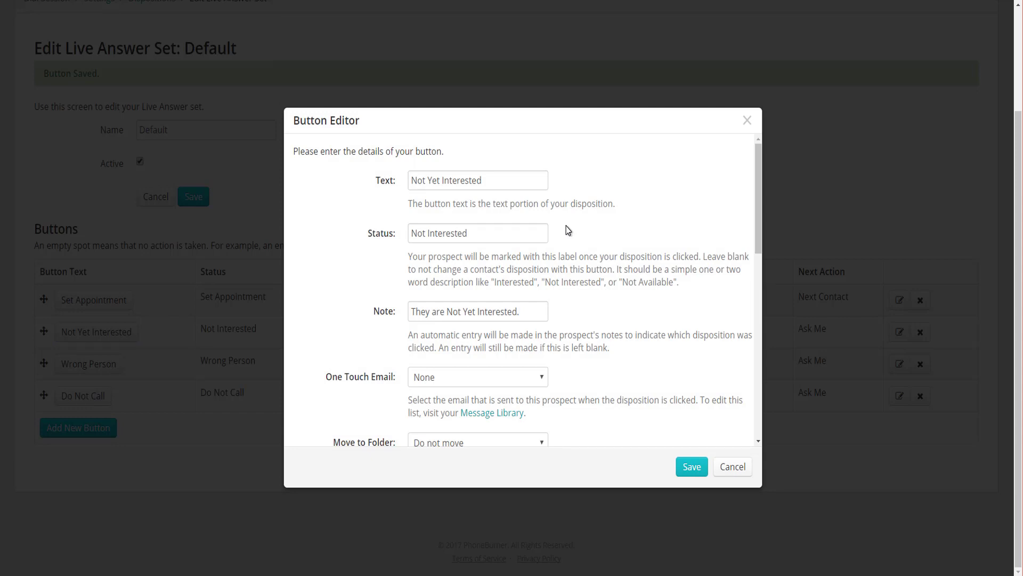
scroll(456, 219, "down", 1)
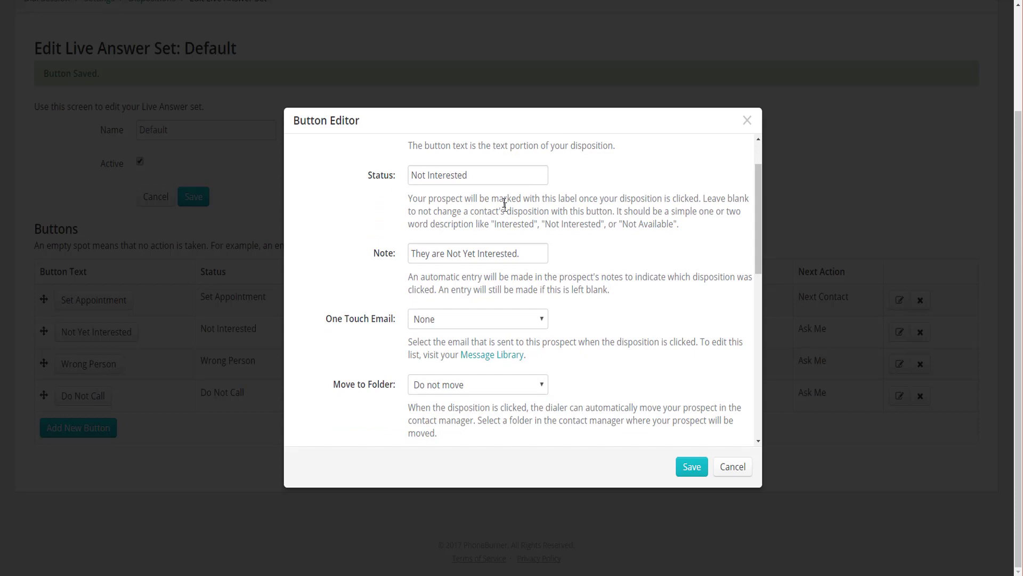
scroll(504, 204, "down", 2)
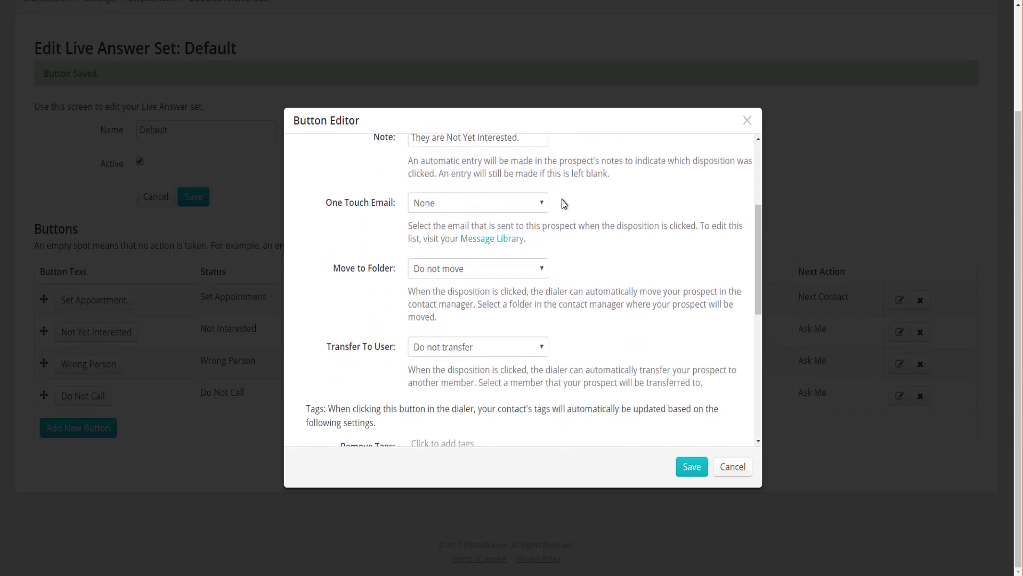
left_click(517, 207)
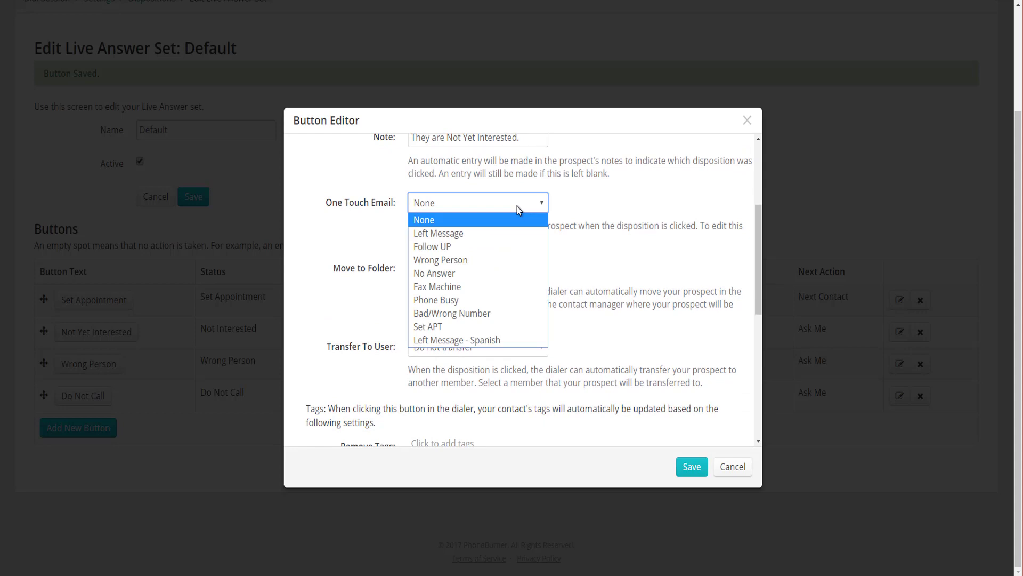
scroll(625, 184, "down", 1)
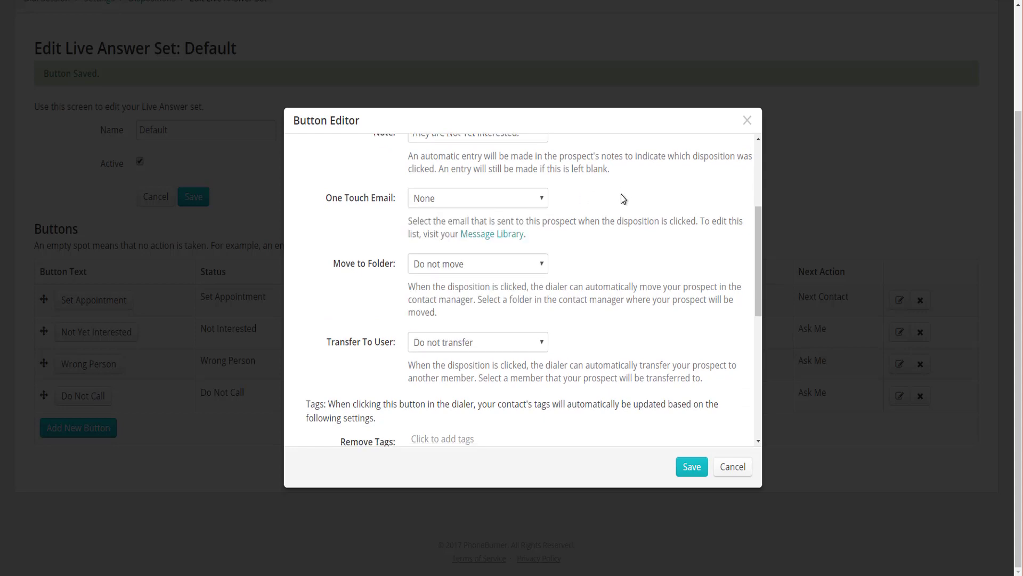
scroll(624, 198, "down", 1)
left_click(544, 213)
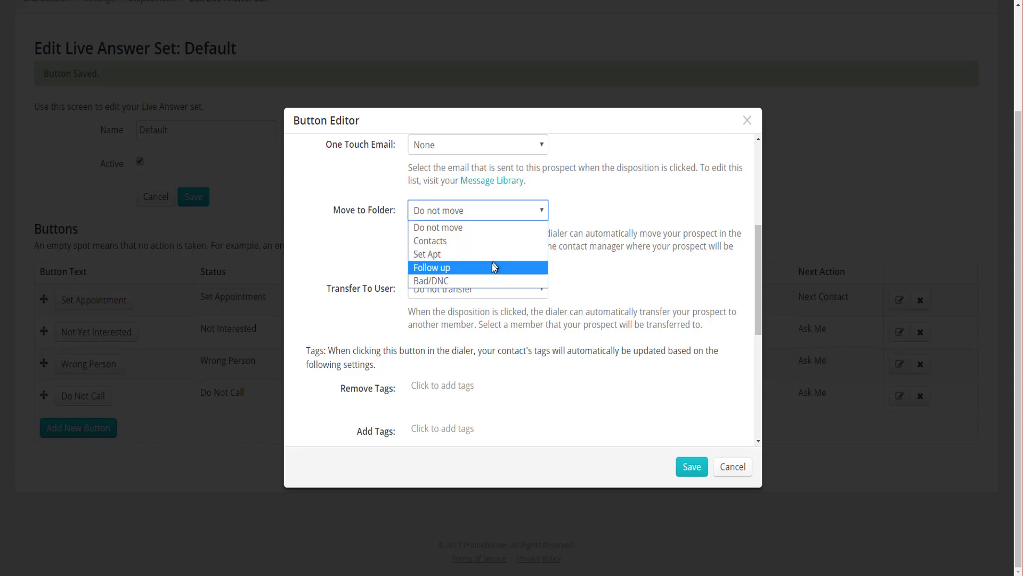
left_click(475, 280)
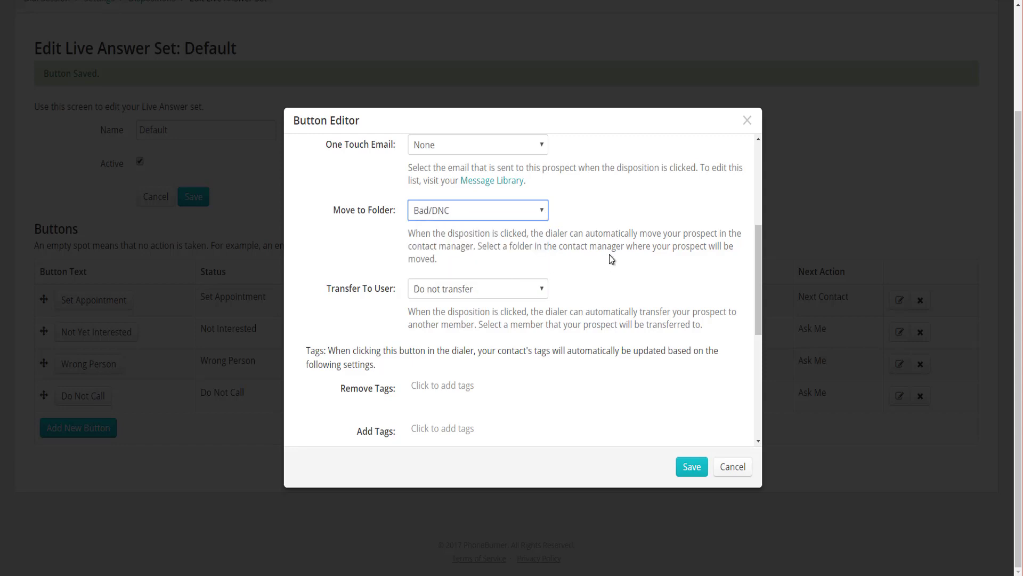
- Set the Not Yet Interested button's Next Action to Next Contact and save the button
scroll(609, 254, "down", 4)
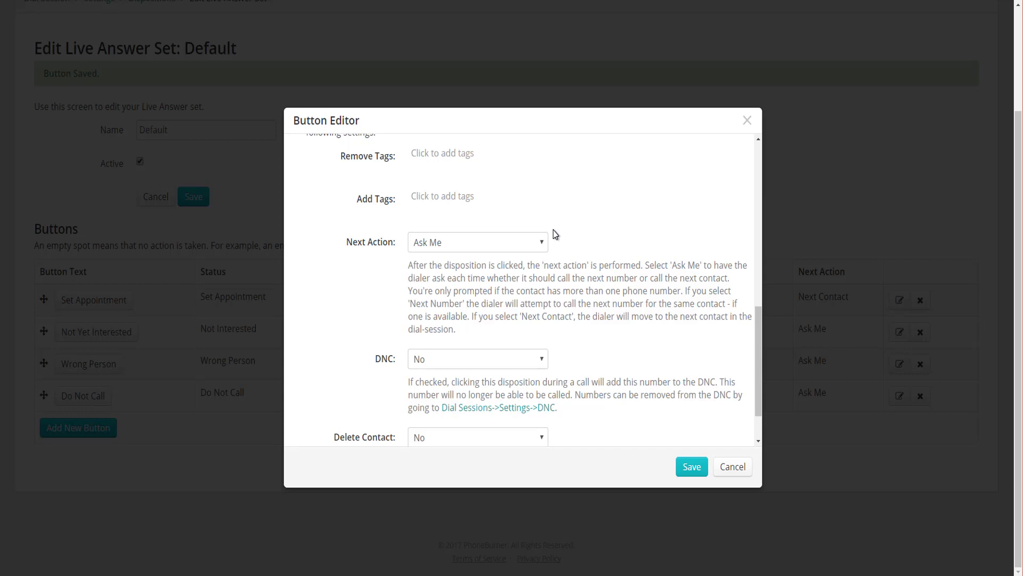
scroll(569, 229, "down", 1)
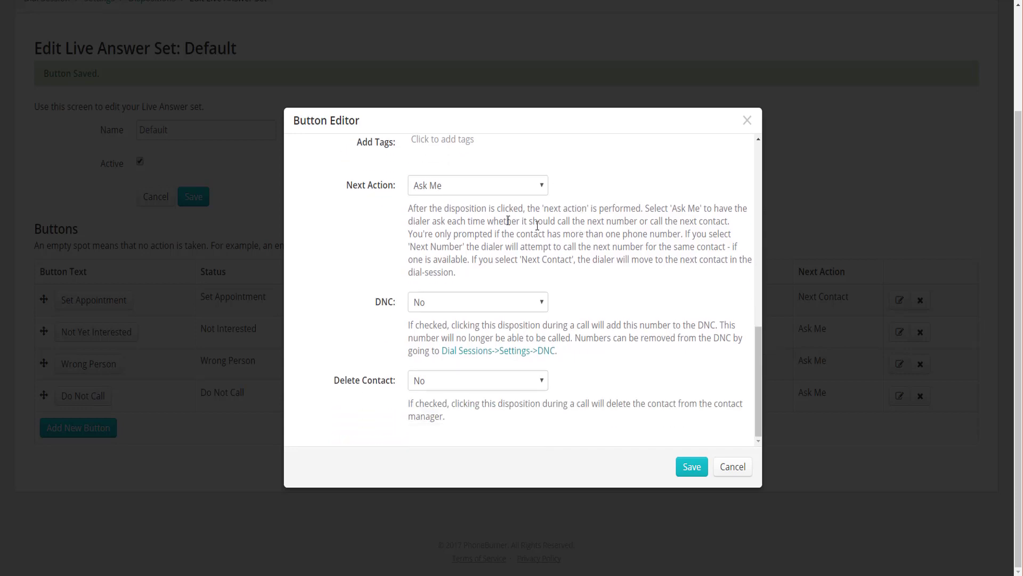
left_click(519, 187)
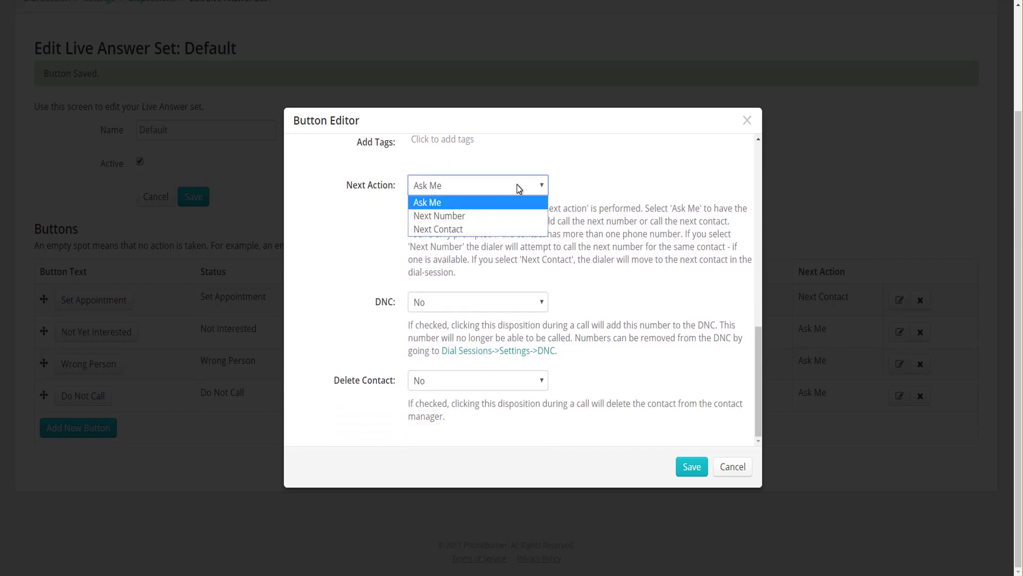
left_click(498, 229)
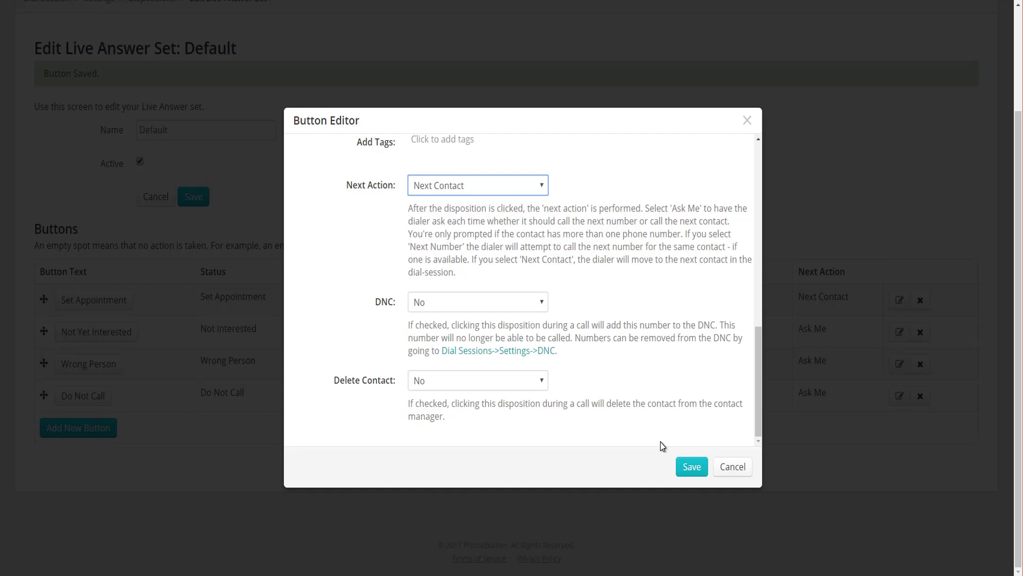
left_click(692, 467)
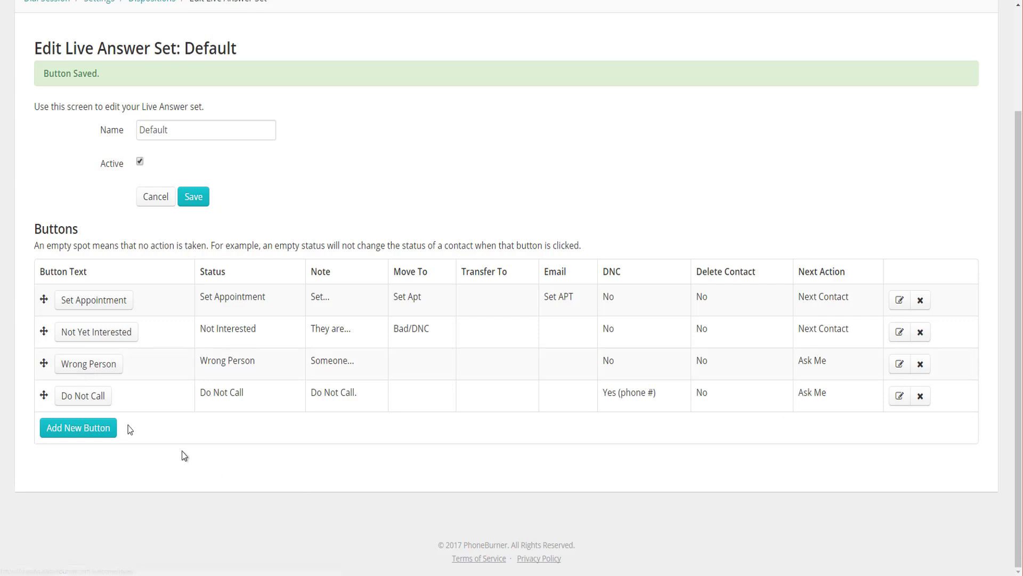
- Have the Do Not Call button move contacts to the Bad/DNC folder, and save the button
left_click(81, 396)
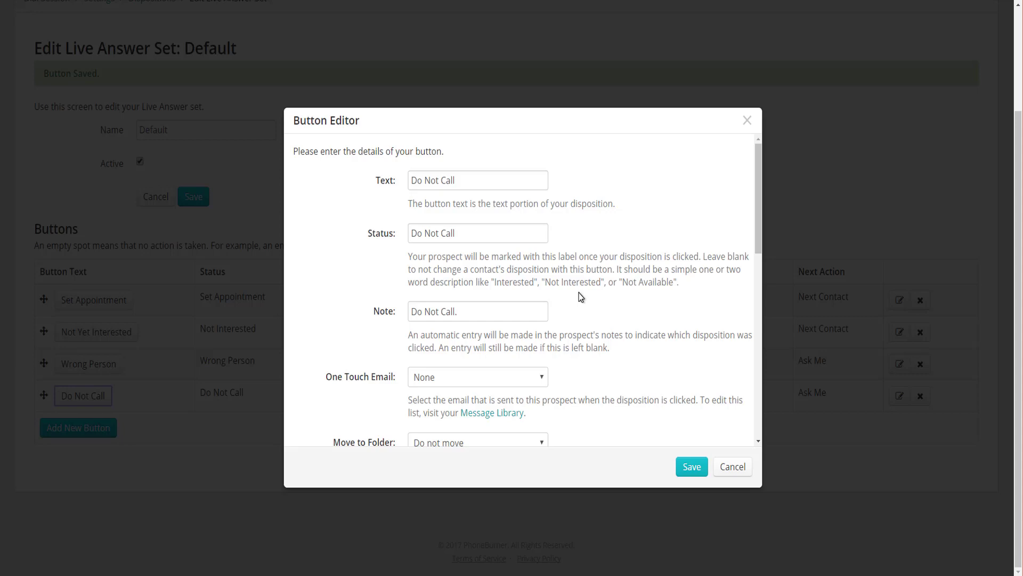
scroll(580, 294, "down", 3)
left_click(534, 275)
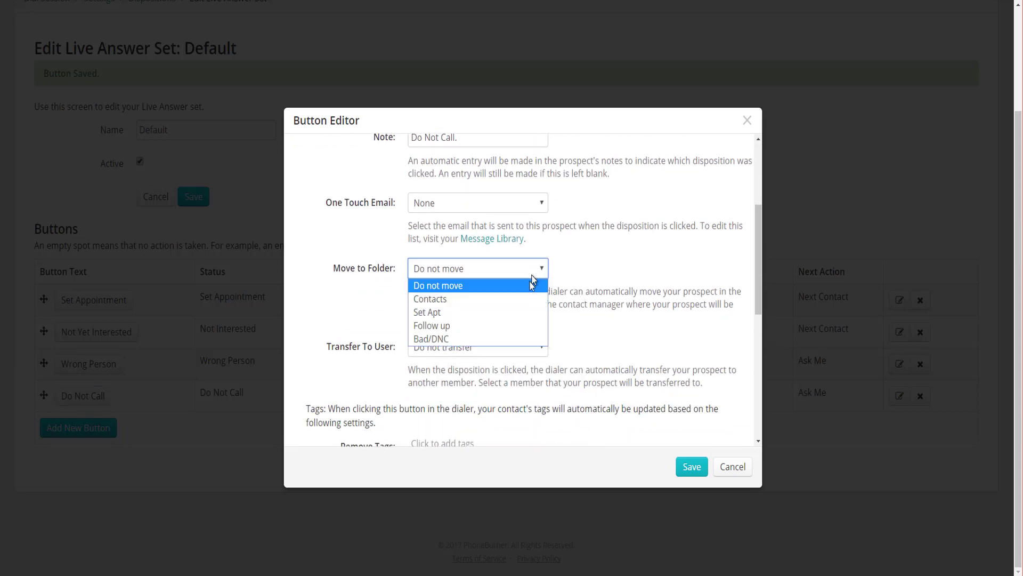
left_click(497, 337)
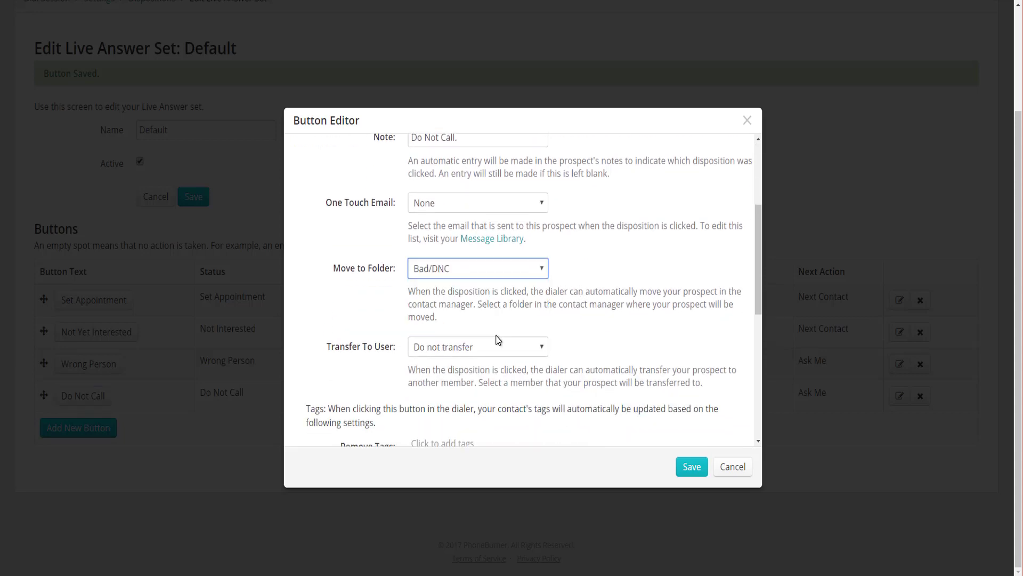
left_click(691, 467)
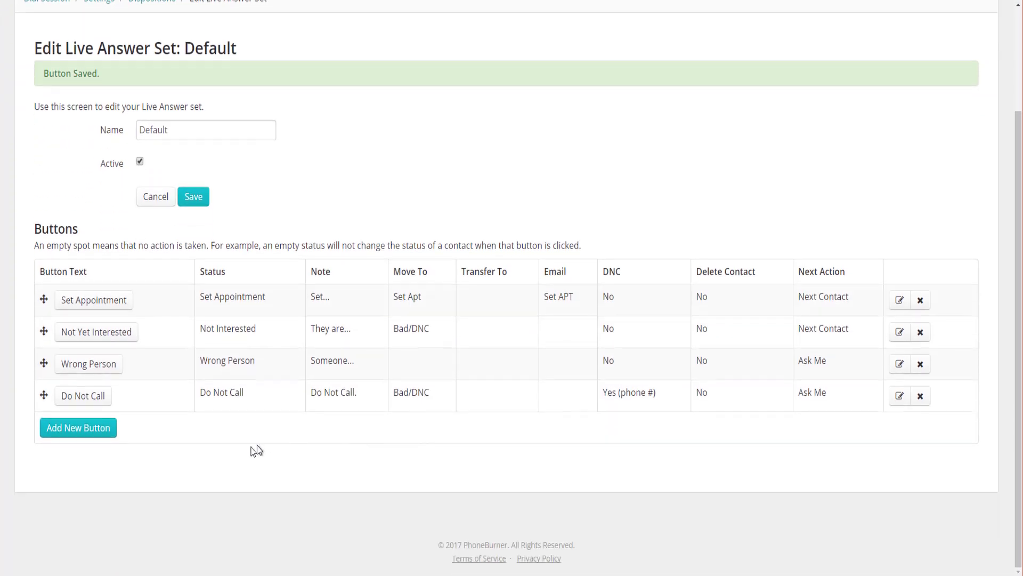
- Add a new button to the live answer set with the button text "Follow UP"
left_click(87, 433)
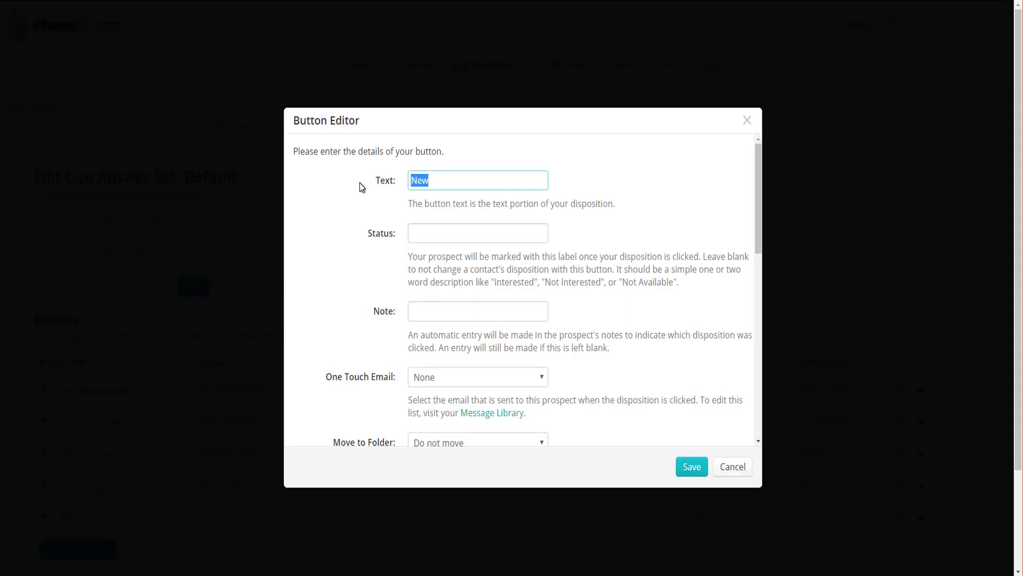
type("F")
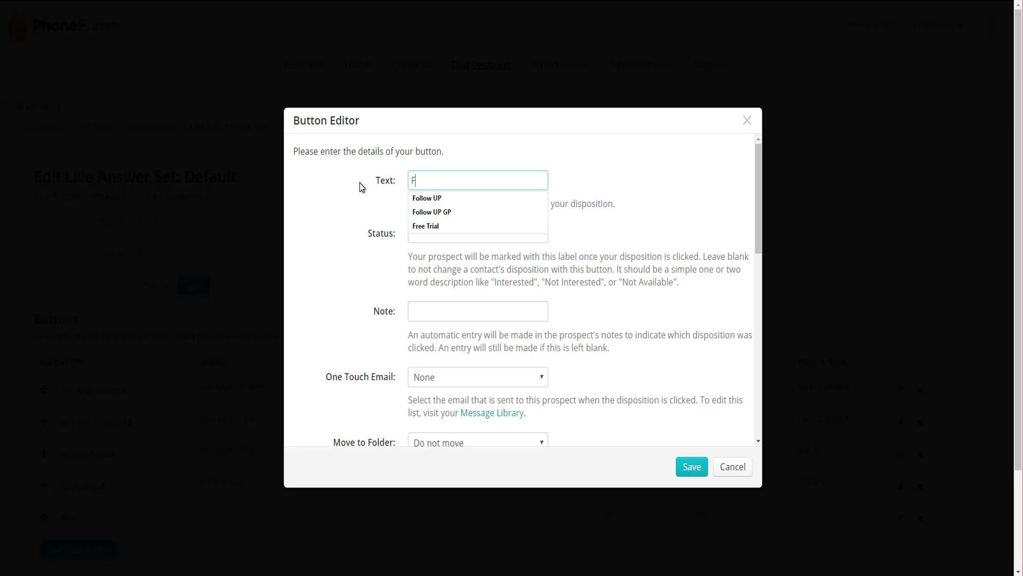
key("Down")
key("Down")
key("Up")
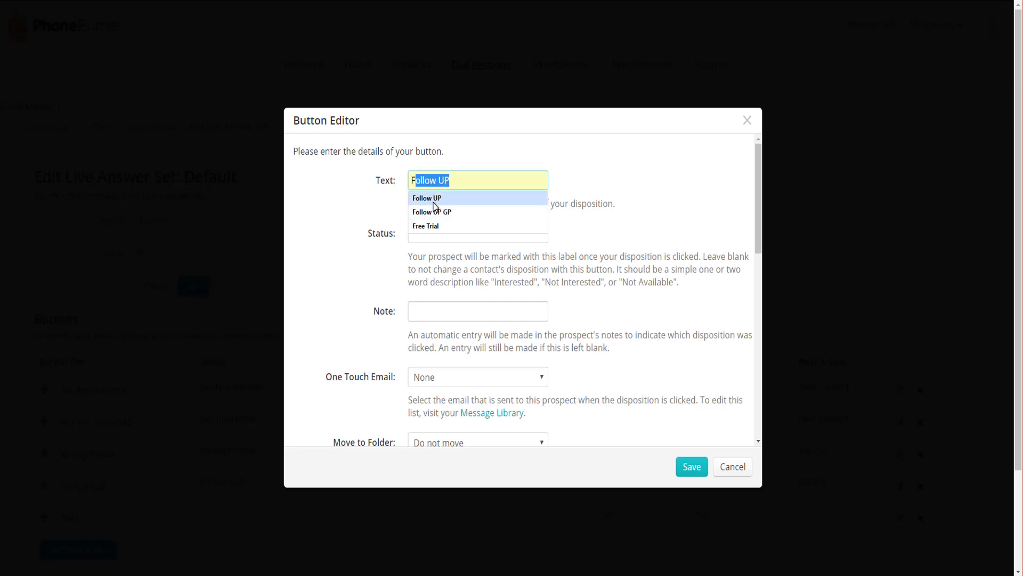
key("Return")
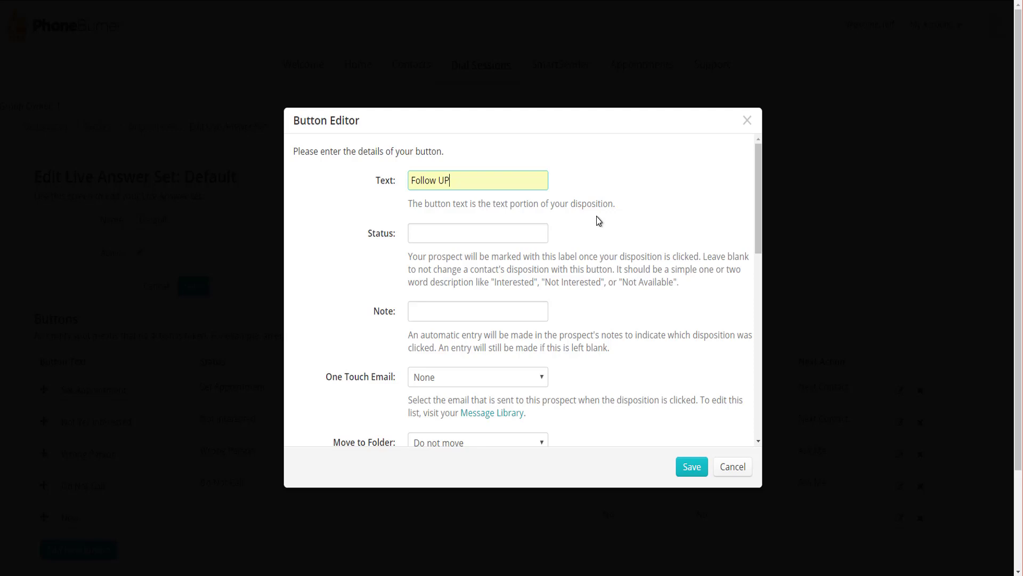
- Set both the status and the note of the new button to "Follow UP"
key("Tab")
key("Tab")
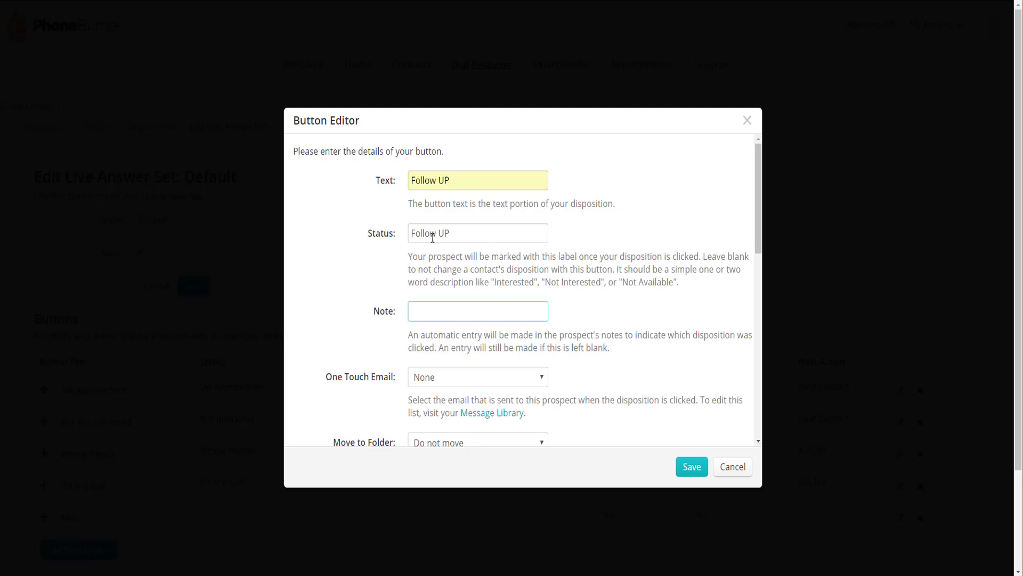
left_click(441, 307)
type("Follow UP")
key("Escape")
- Set the new button's One Touch Email to Follow UP and have it move contacts to the Follow up folder
scroll(597, 312, "down", 3)
left_click(474, 203)
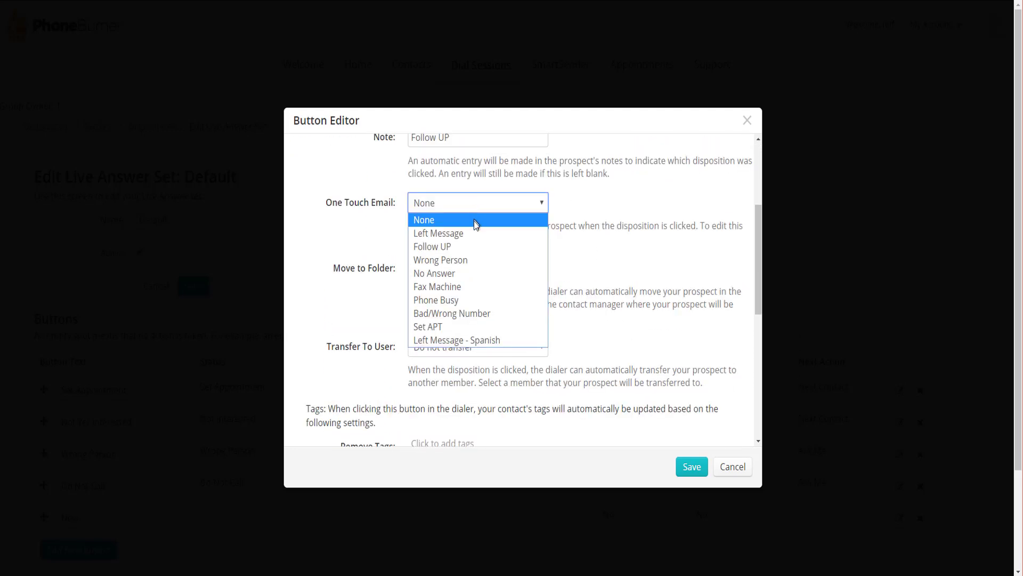
left_click(444, 249)
scroll(590, 317, "down", 2)
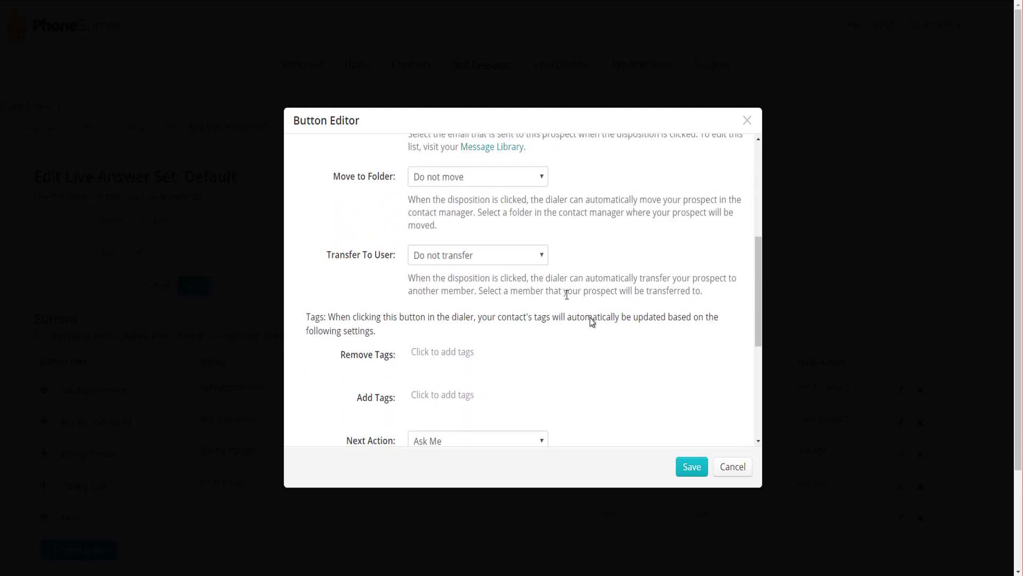
scroll(590, 317, "down", 1)
left_click(504, 155)
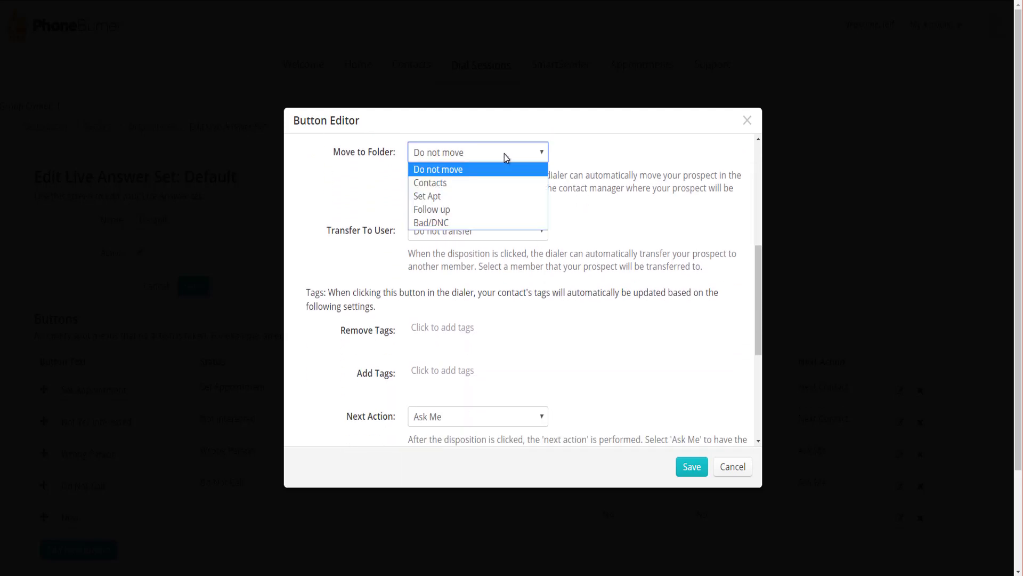
left_click(478, 214)
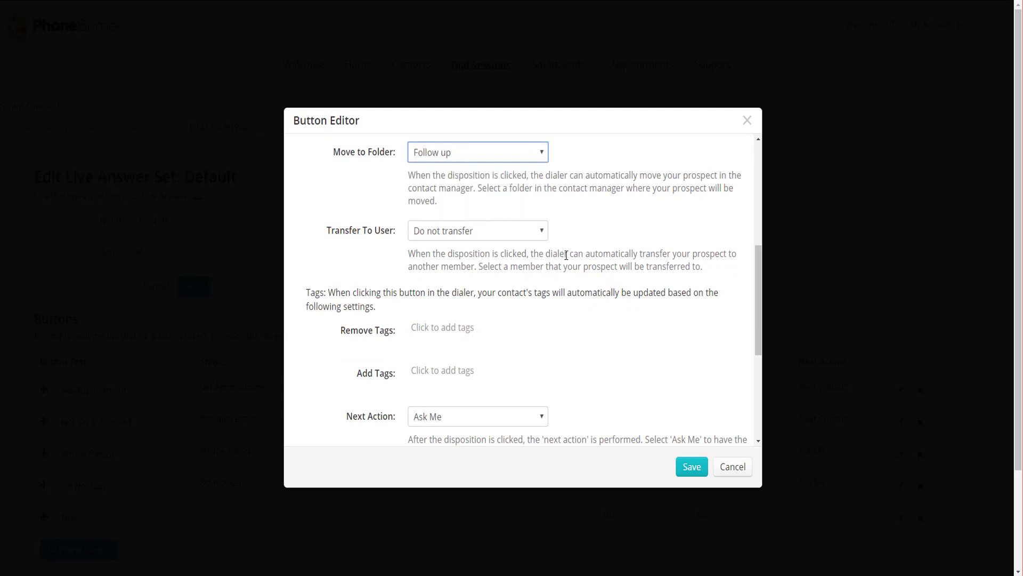
- Have the new button add the Follow Up tag to contacts
scroll(569, 254, "down", 2)
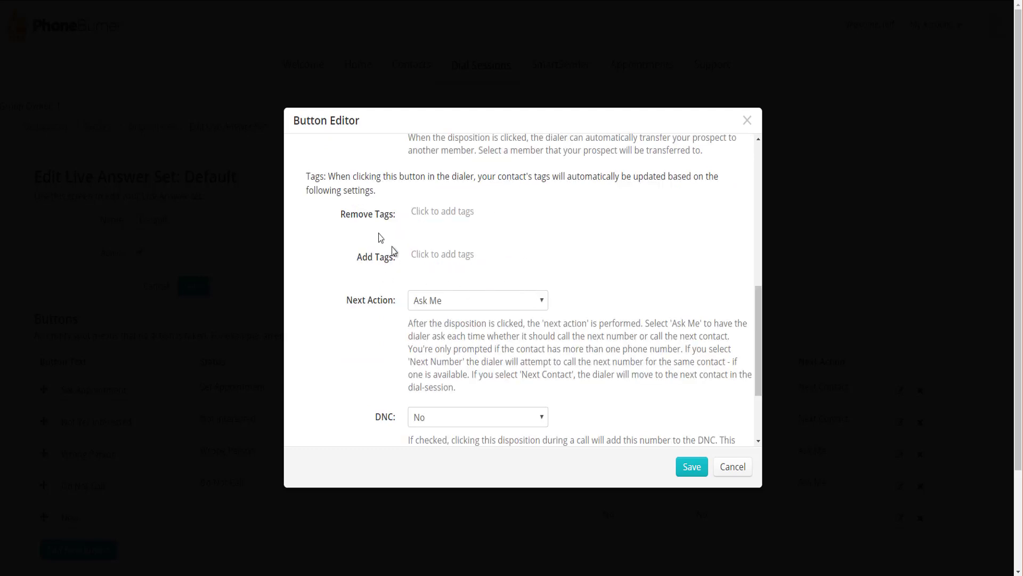
left_click(446, 265)
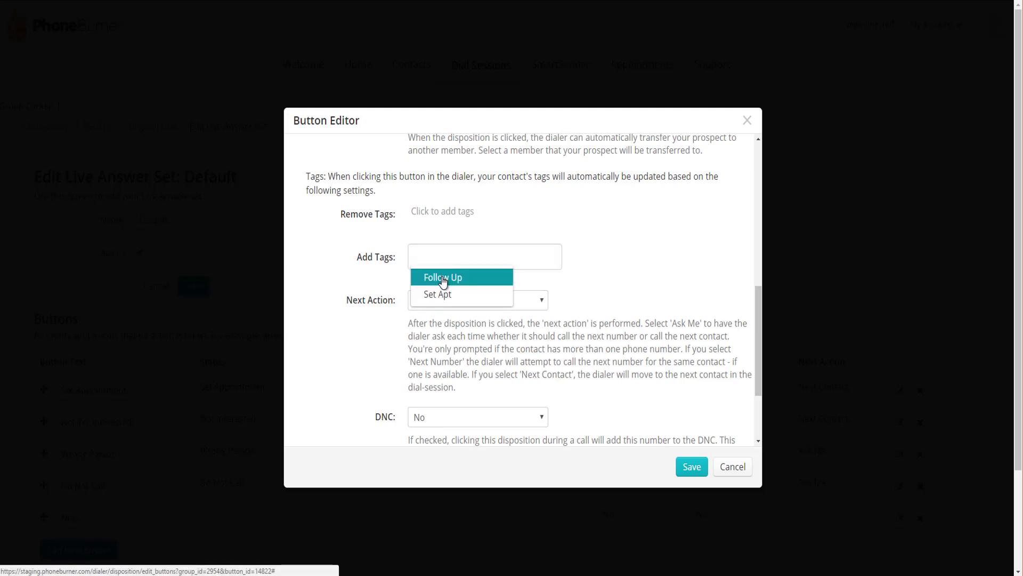
left_click(448, 280)
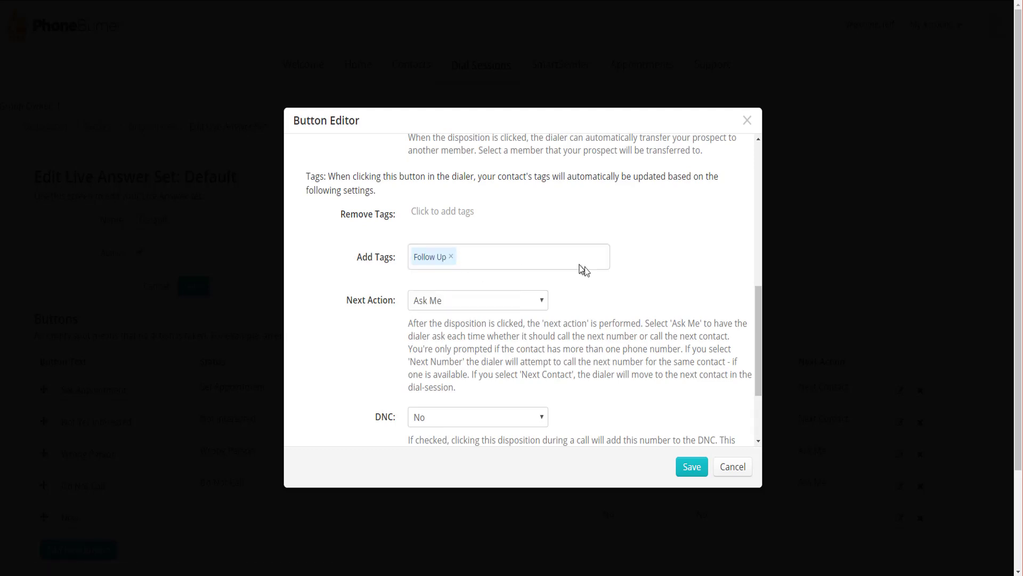
- Set the new button's Next Action to Next Contact and save the button
scroll(622, 287, "down", 2)
left_click(541, 186)
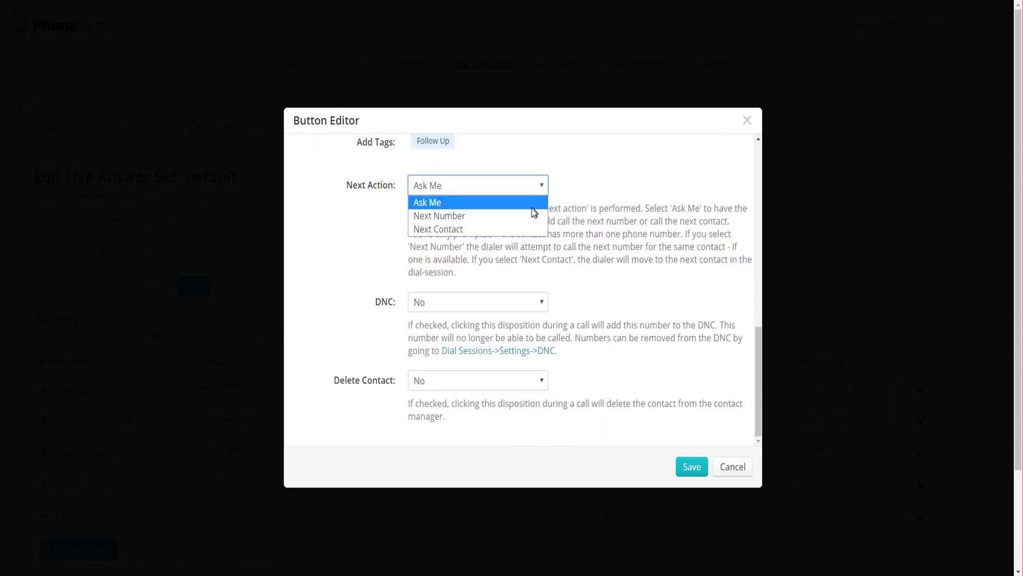
left_click(521, 229)
scroll(596, 306, "down", 2)
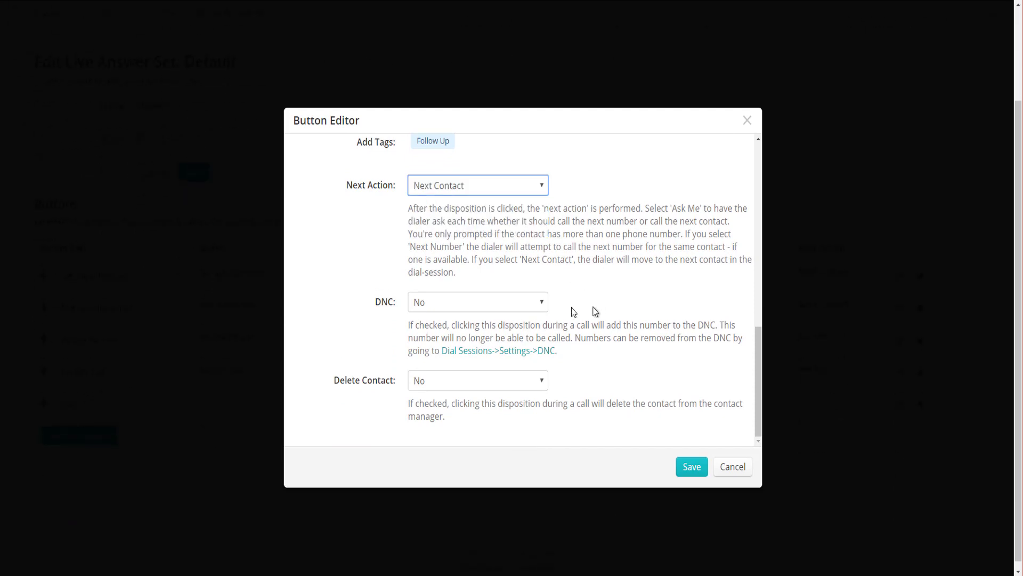
left_click(698, 472)
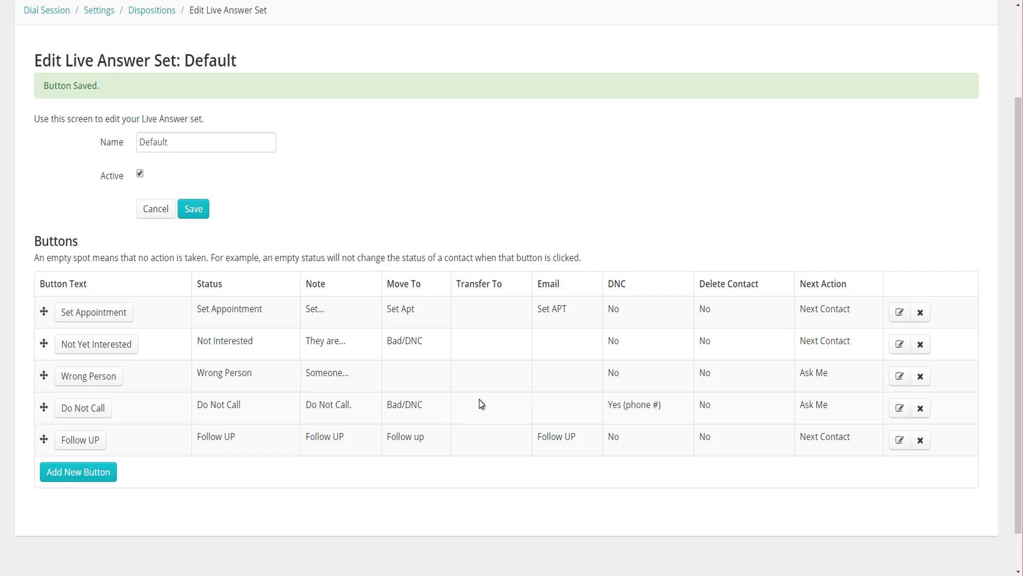
- Go to the contact list, select all contacts, and begin a dial session with them
scroll(478, 398, "up", 3)
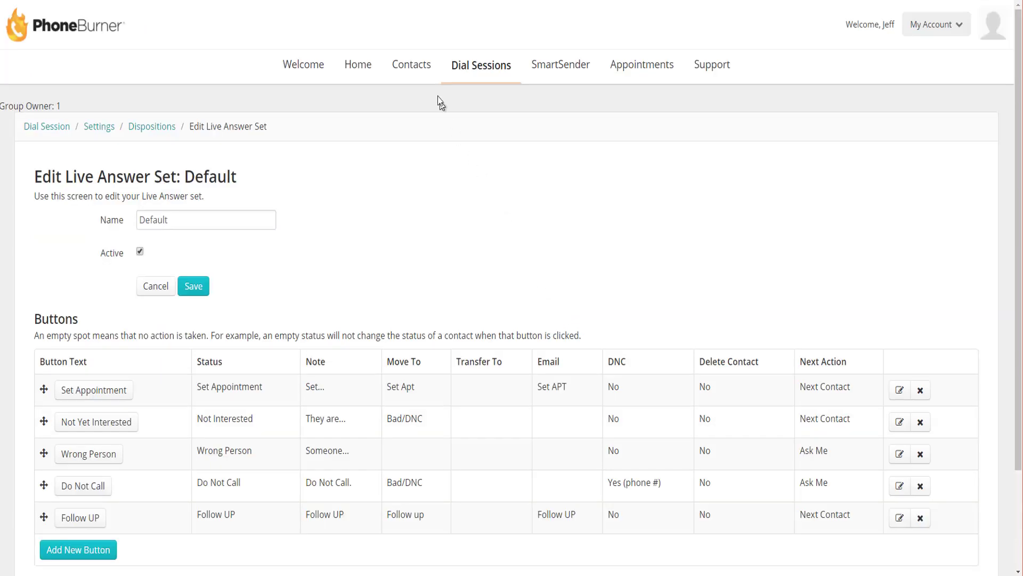
left_click(423, 70)
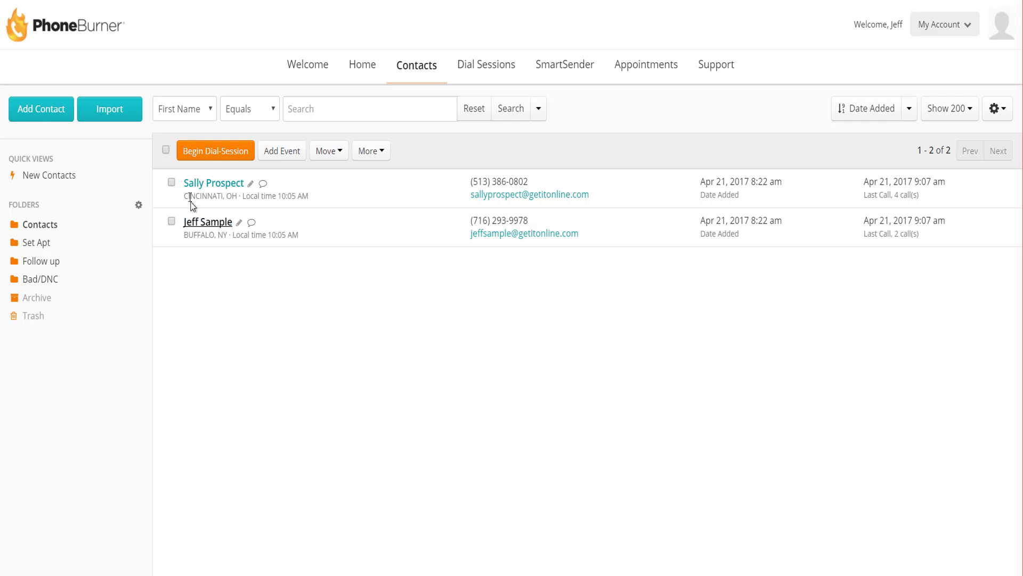
left_click(166, 150)
left_click(202, 153)
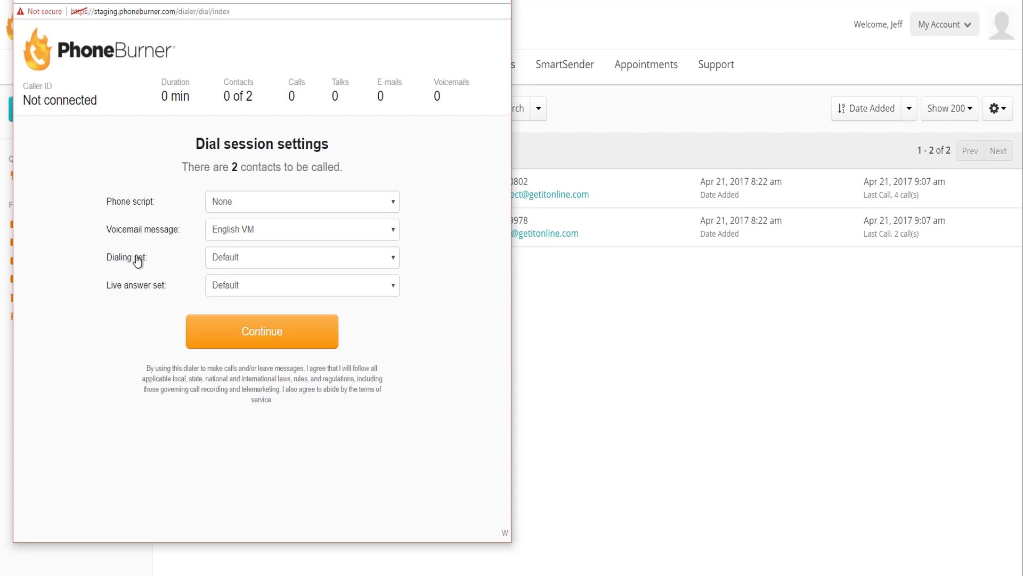
- Check the dialing set choices, continue with the Default sets, and start dialing in an enlarged dialer window
left_click(393, 258)
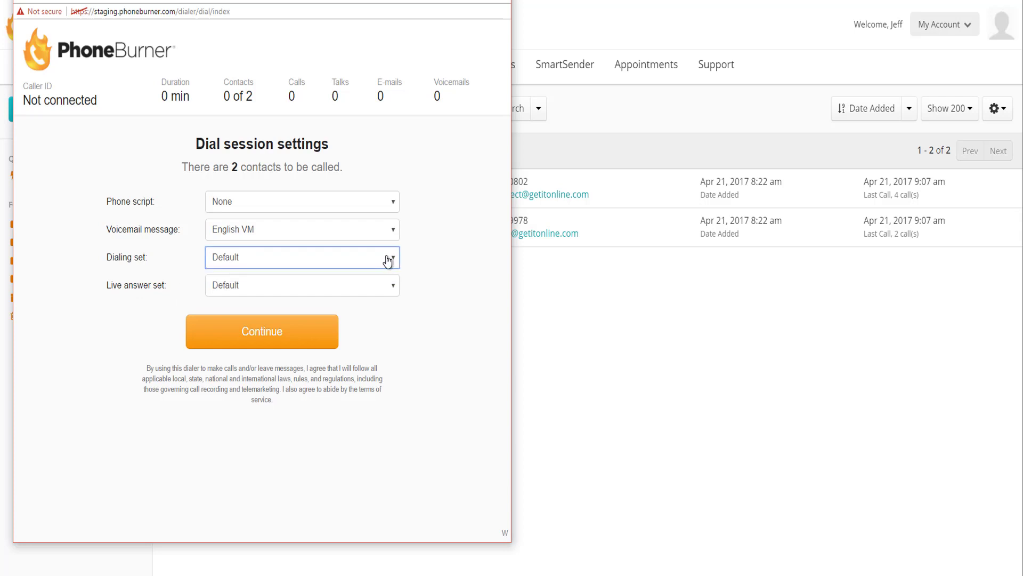
left_click(388, 261)
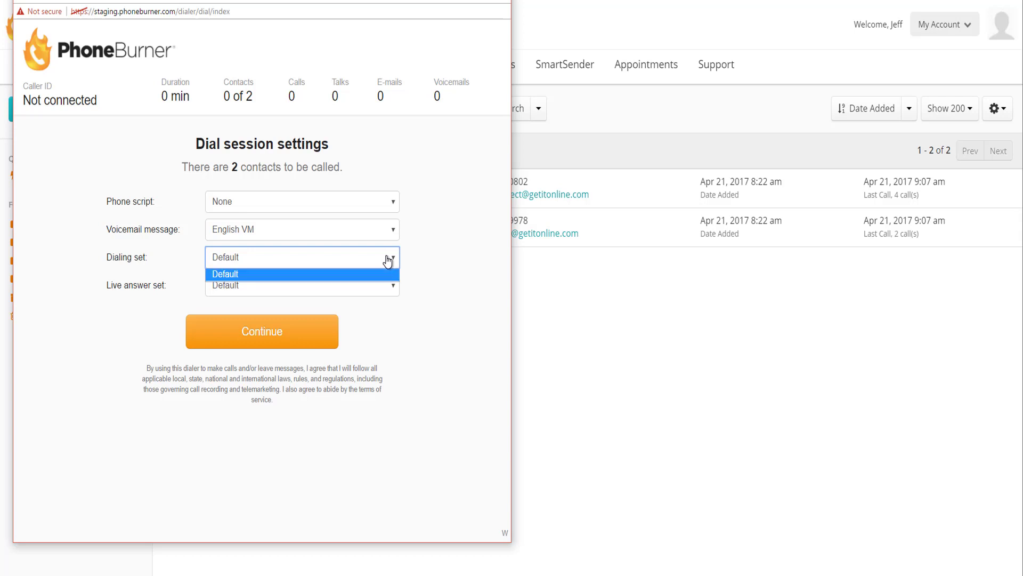
left_click(423, 262)
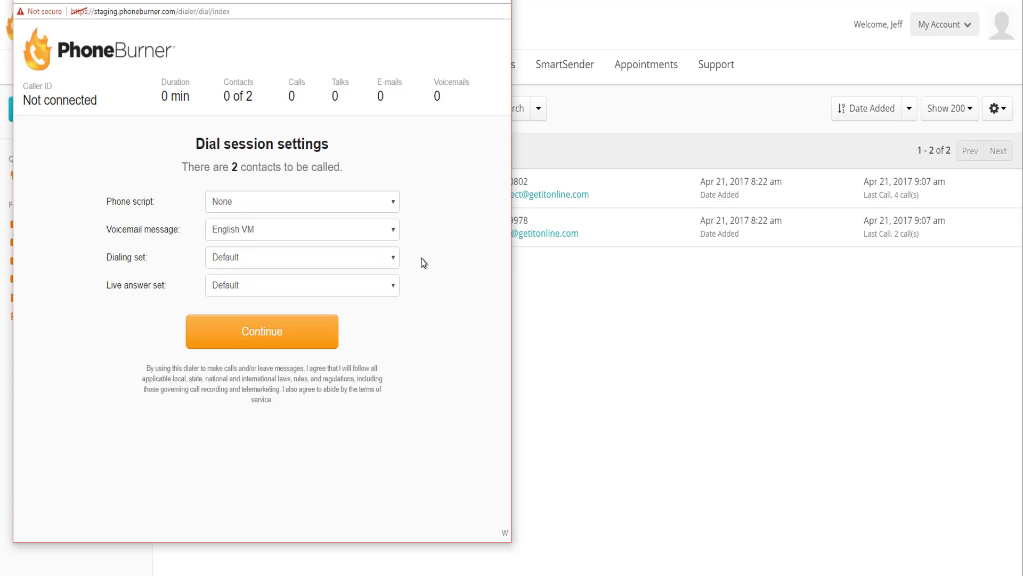
left_click(311, 334)
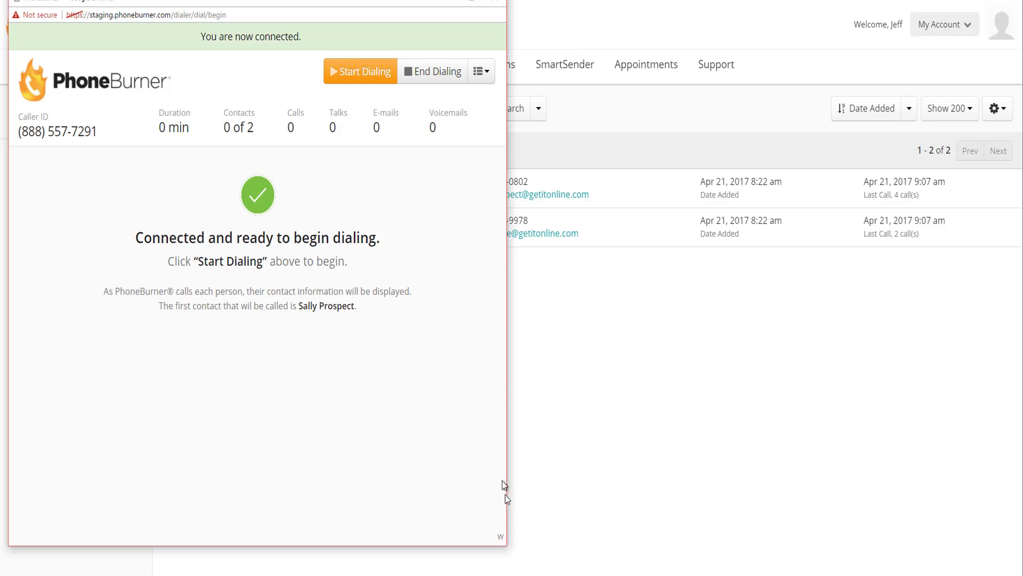
left_click_drag(506, 547, 965, 566)
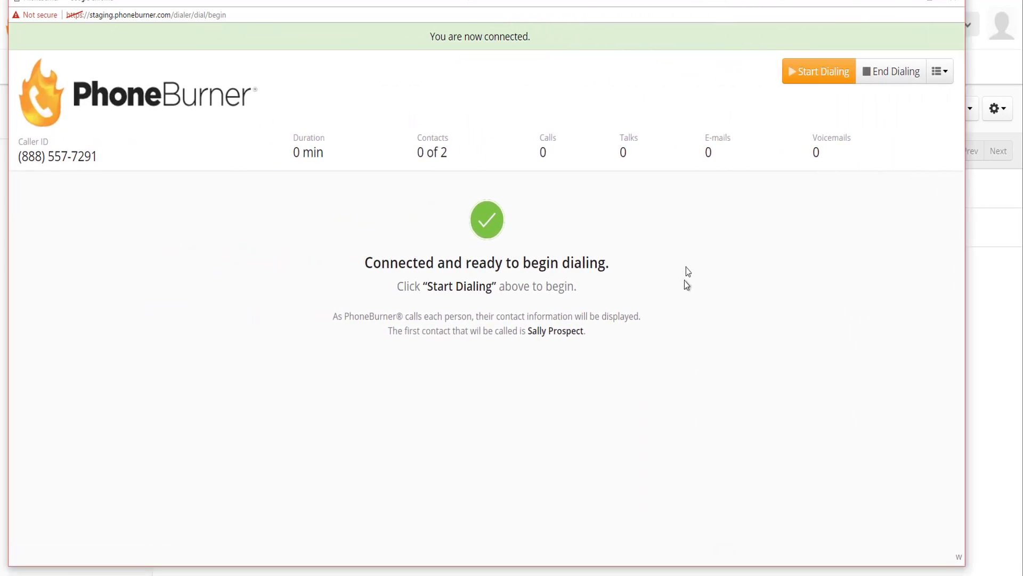
left_click(833, 79)
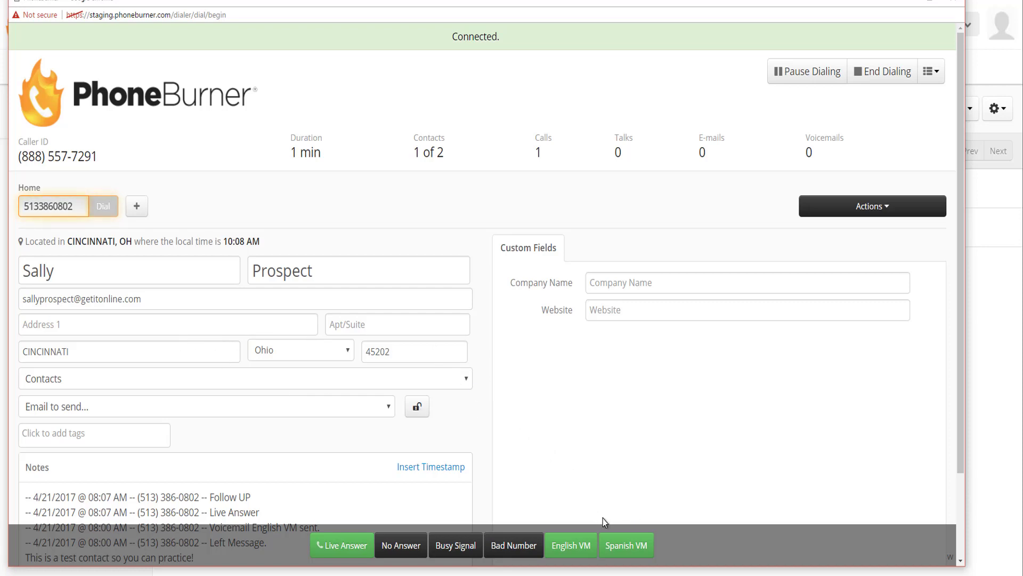
- Leave the Spanish VM voicemail for the first contact and mark the second contact's call as Live Answer
left_click(620, 547)
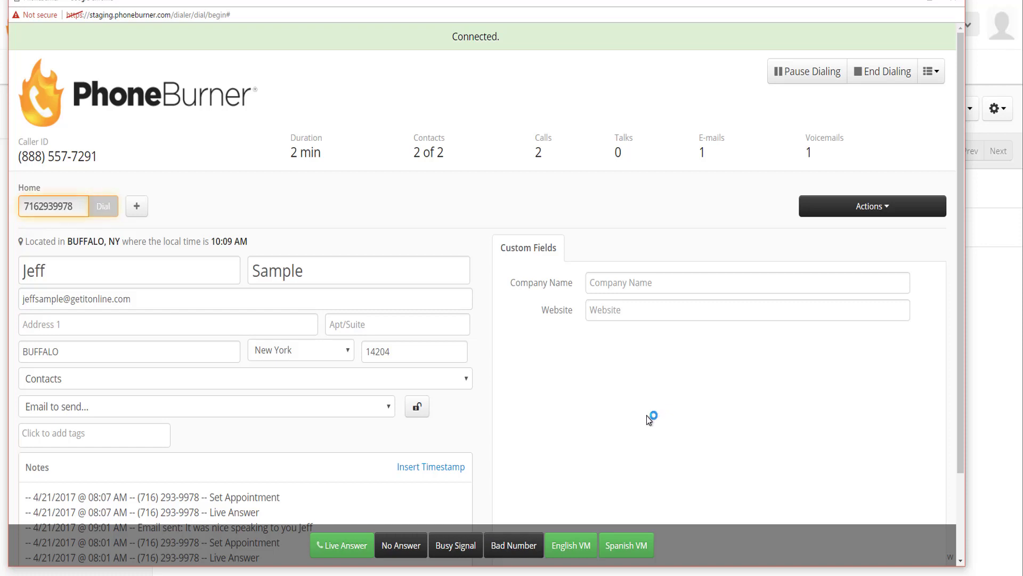
left_click(346, 545)
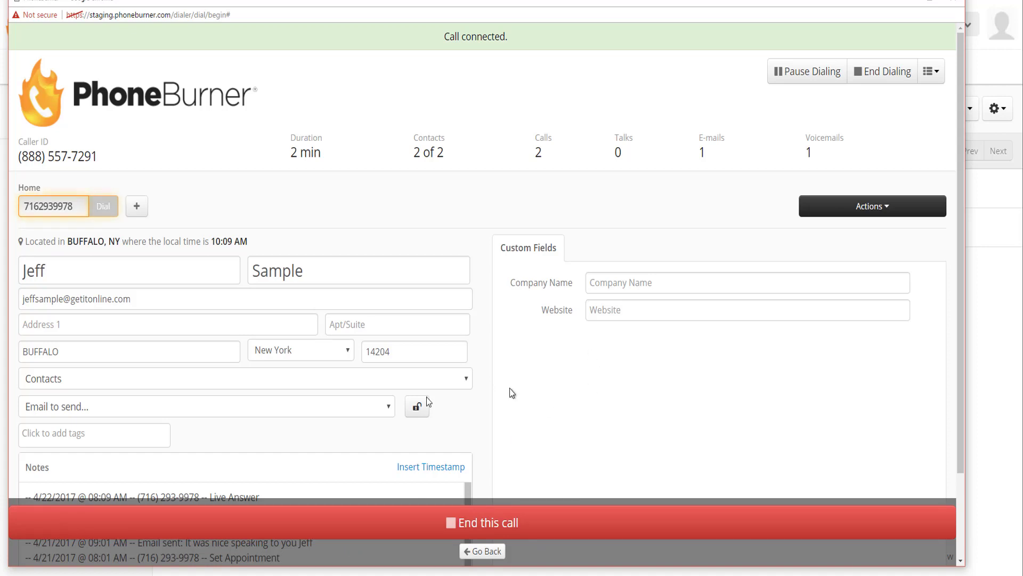
- Review the second contact's notes, end the live call, and record its outcome as Set Appointment
scroll(421, 373, "down", 2)
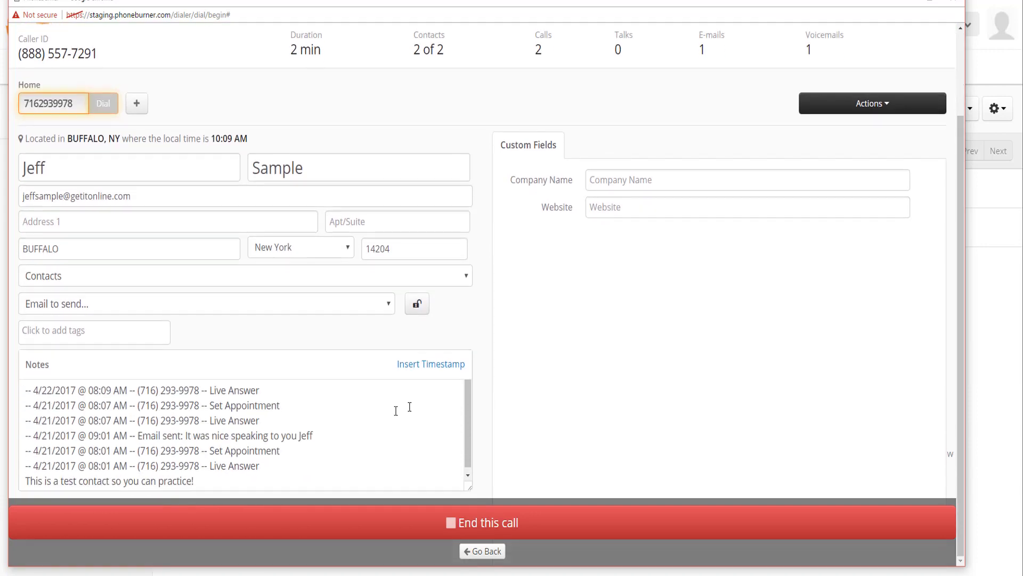
scroll(509, 528, "up", 2)
left_click(511, 526)
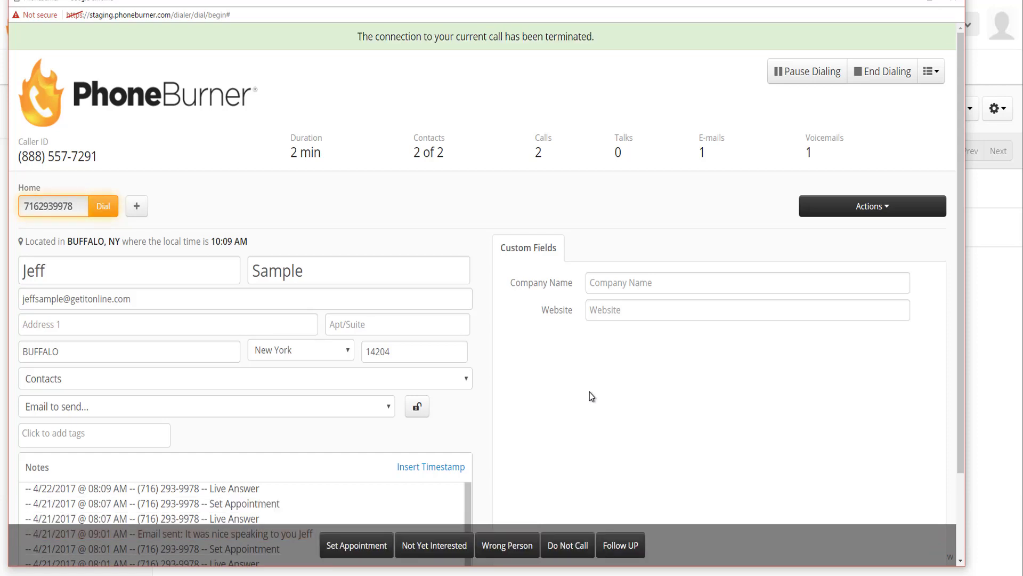
scroll(480, 434, "down", 2)
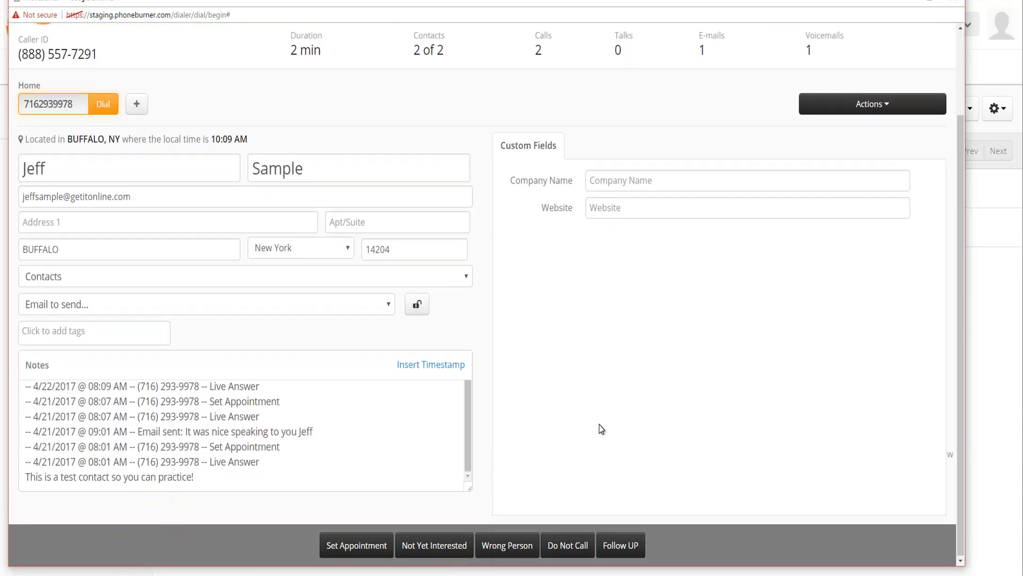
left_click(368, 386)
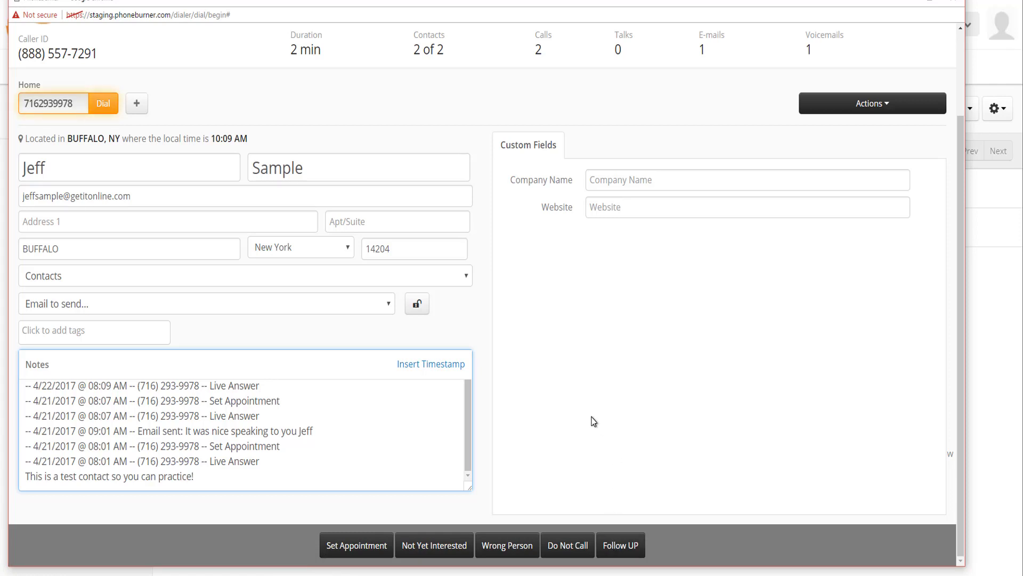
left_click(352, 543)
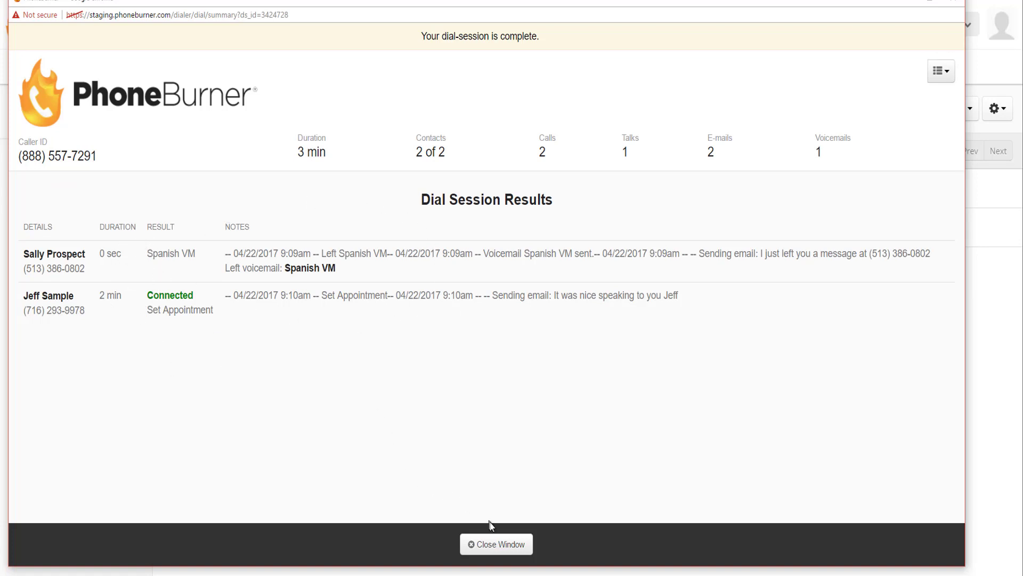
- Close the dial session results window and open the Set Apt folder to check the contact filed there
left_click(491, 549)
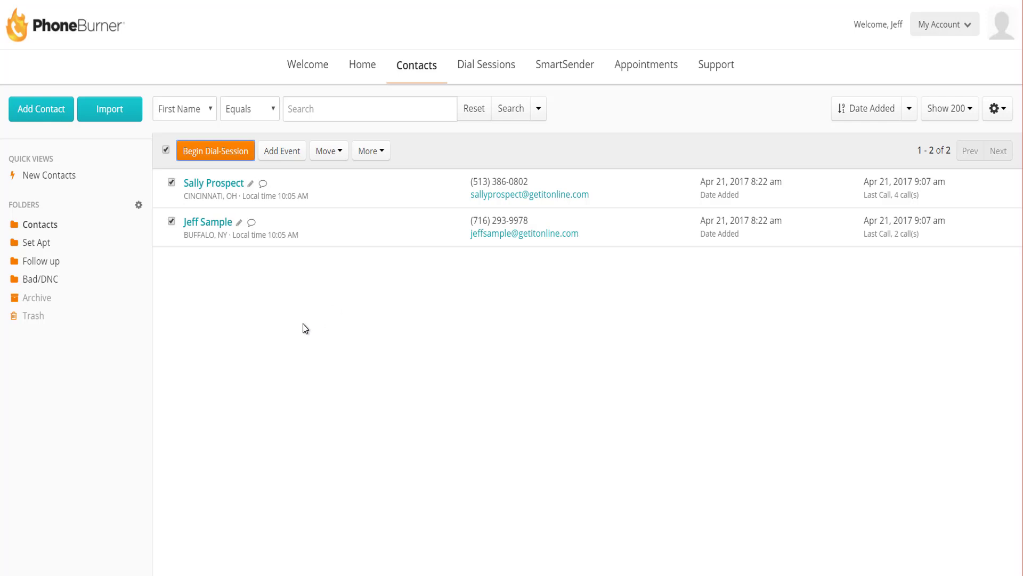
left_click(37, 242)
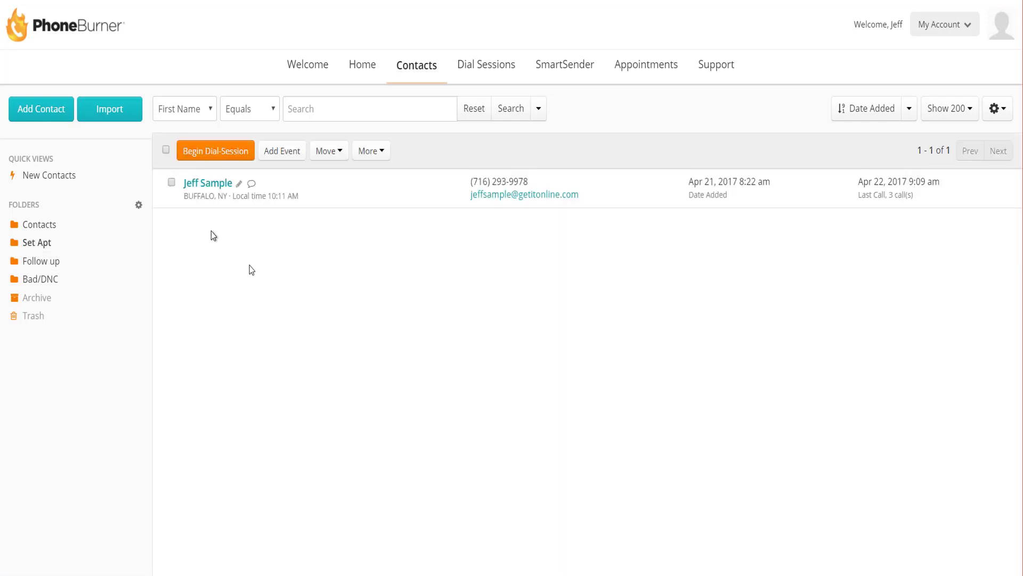